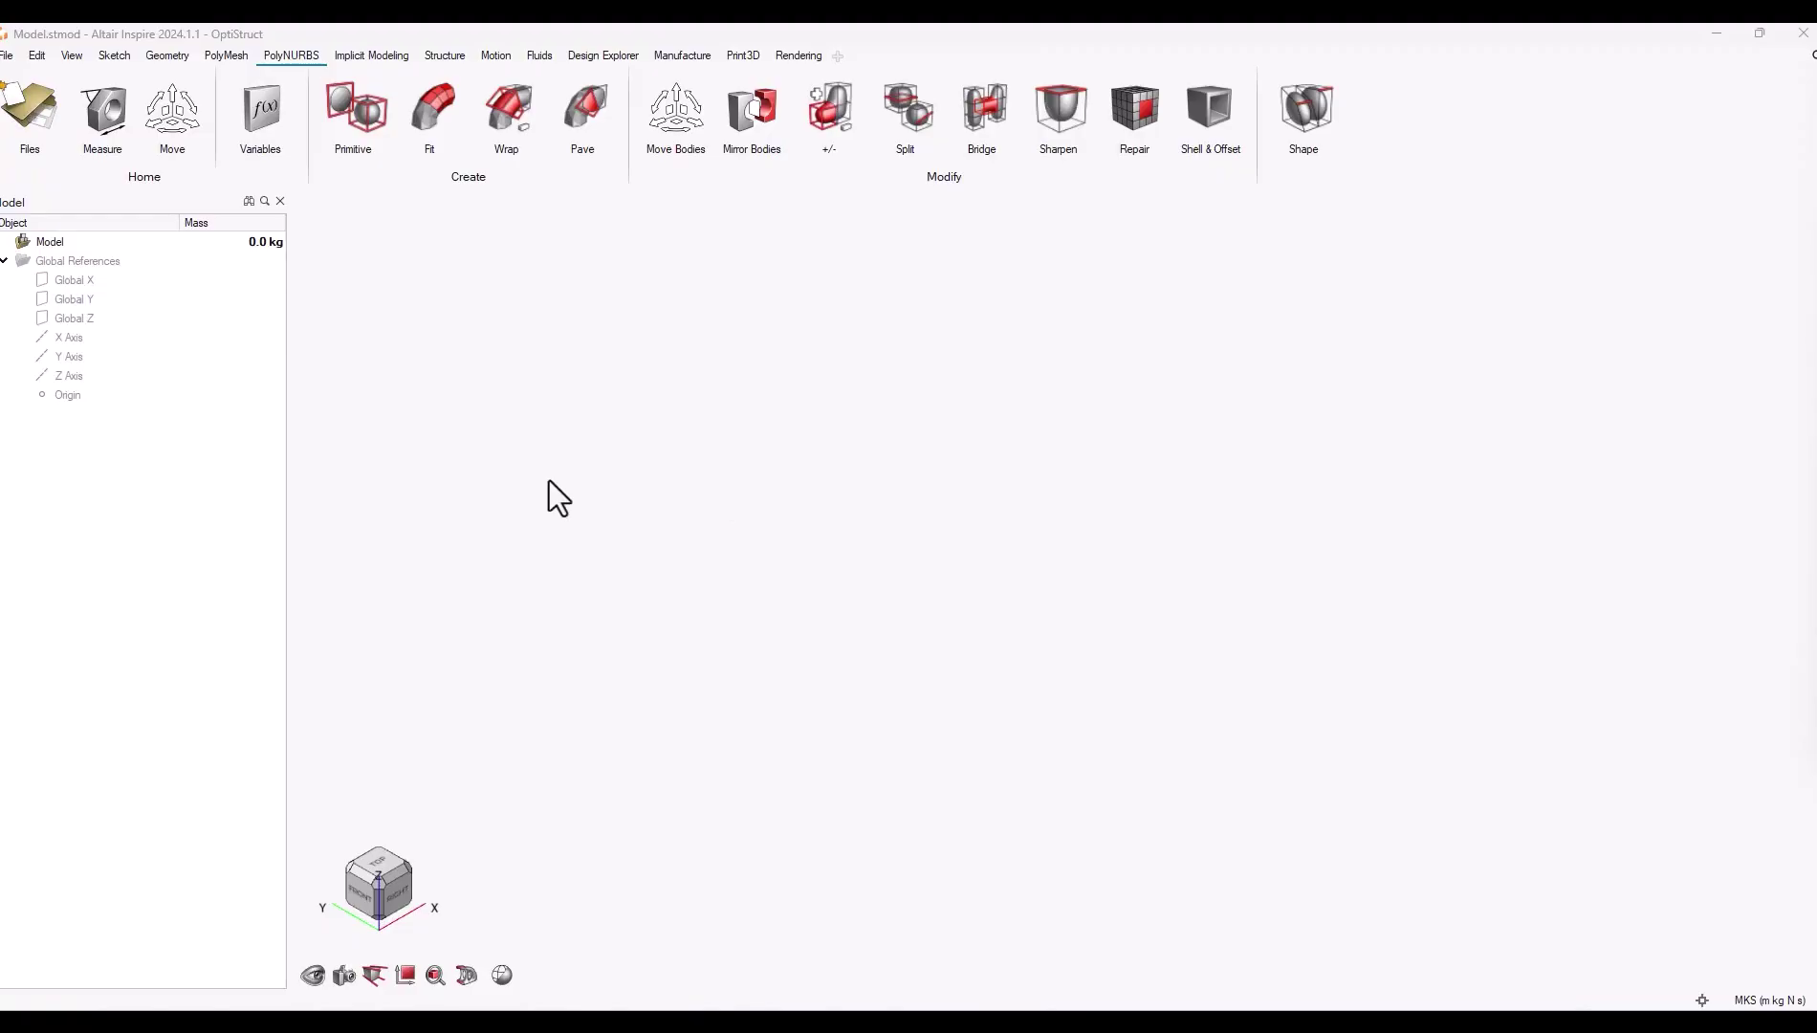
Import the Heat Sink H3D file from the Inspire Optimization folder using mm as the model unit
click(7, 56)
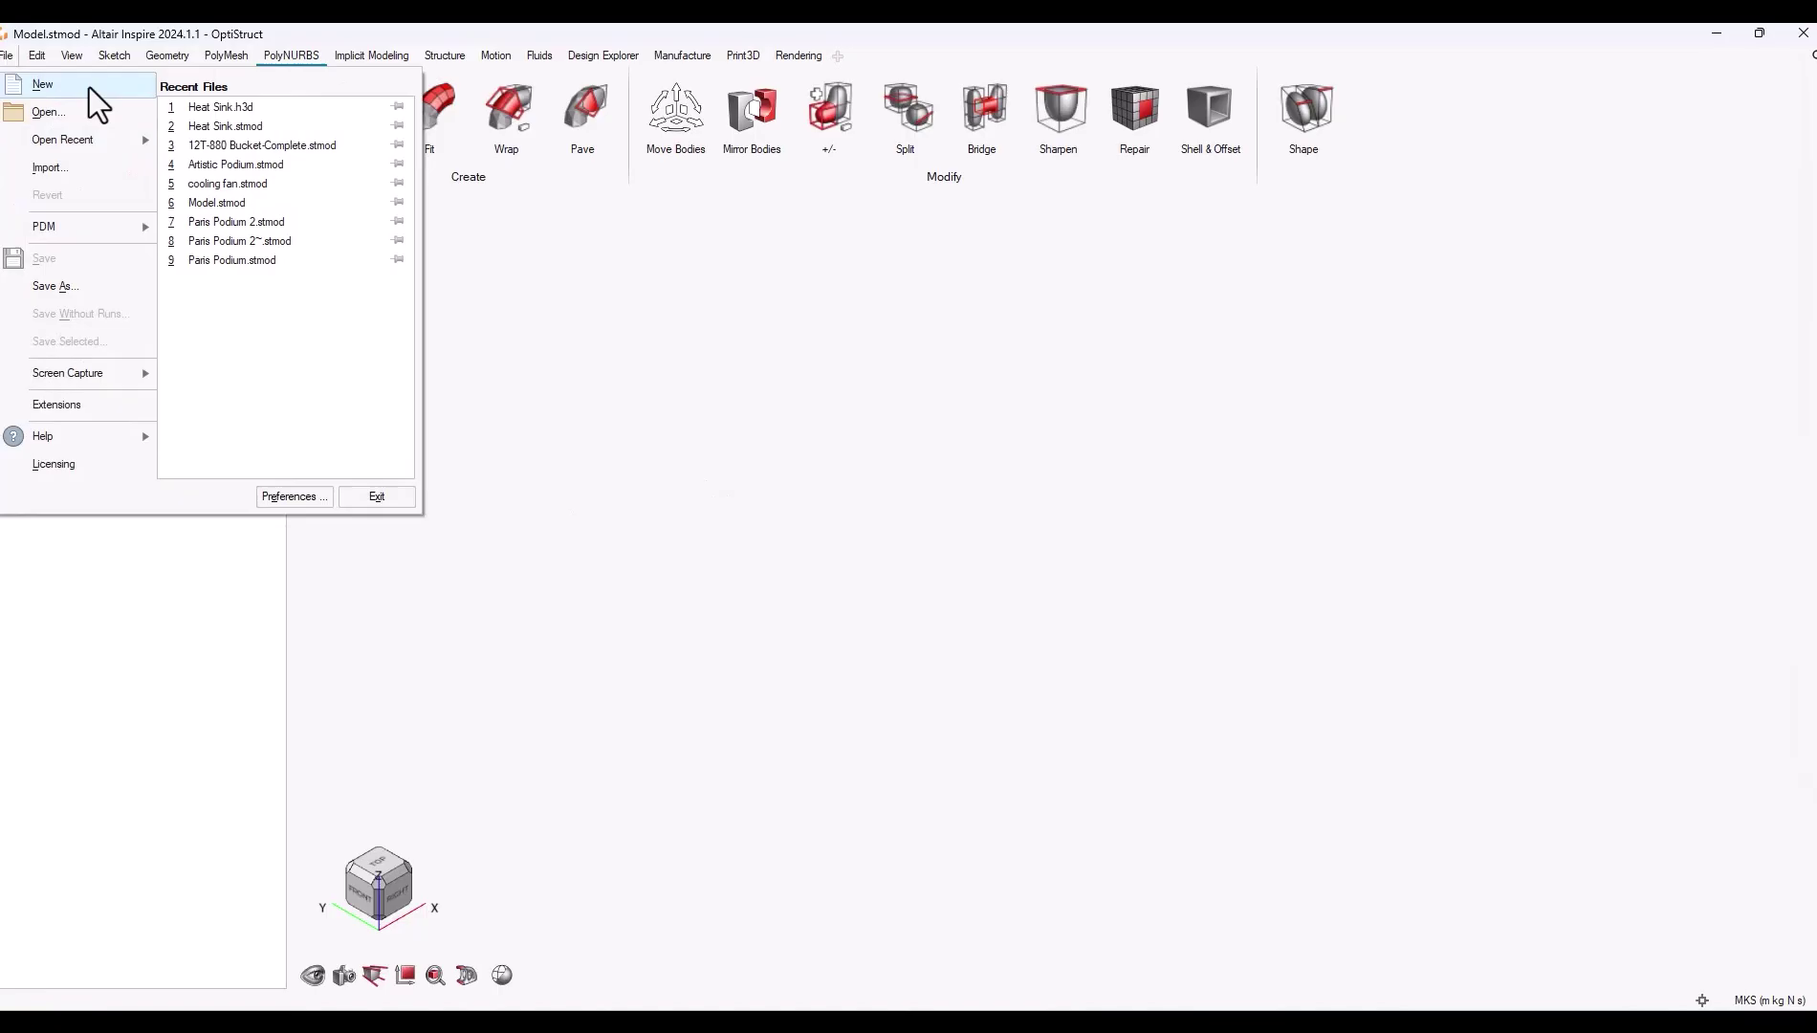
click(70, 167)
click(246, 201)
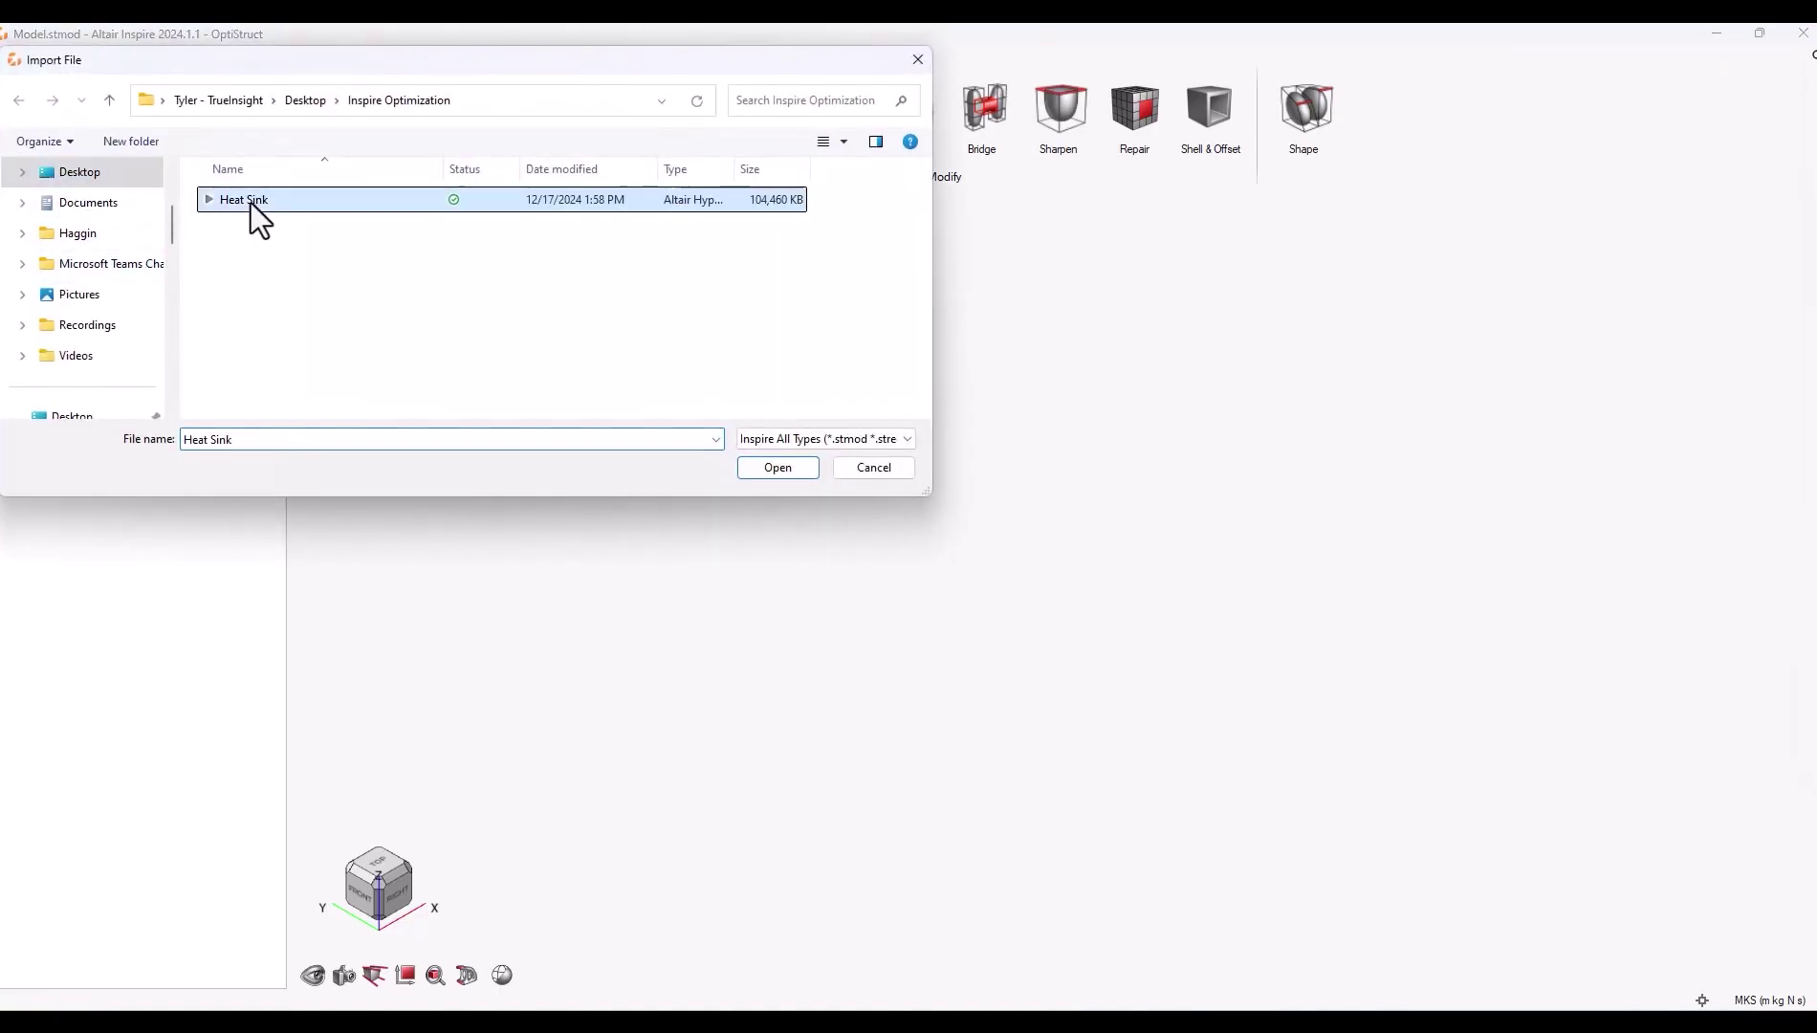
click(775, 468)
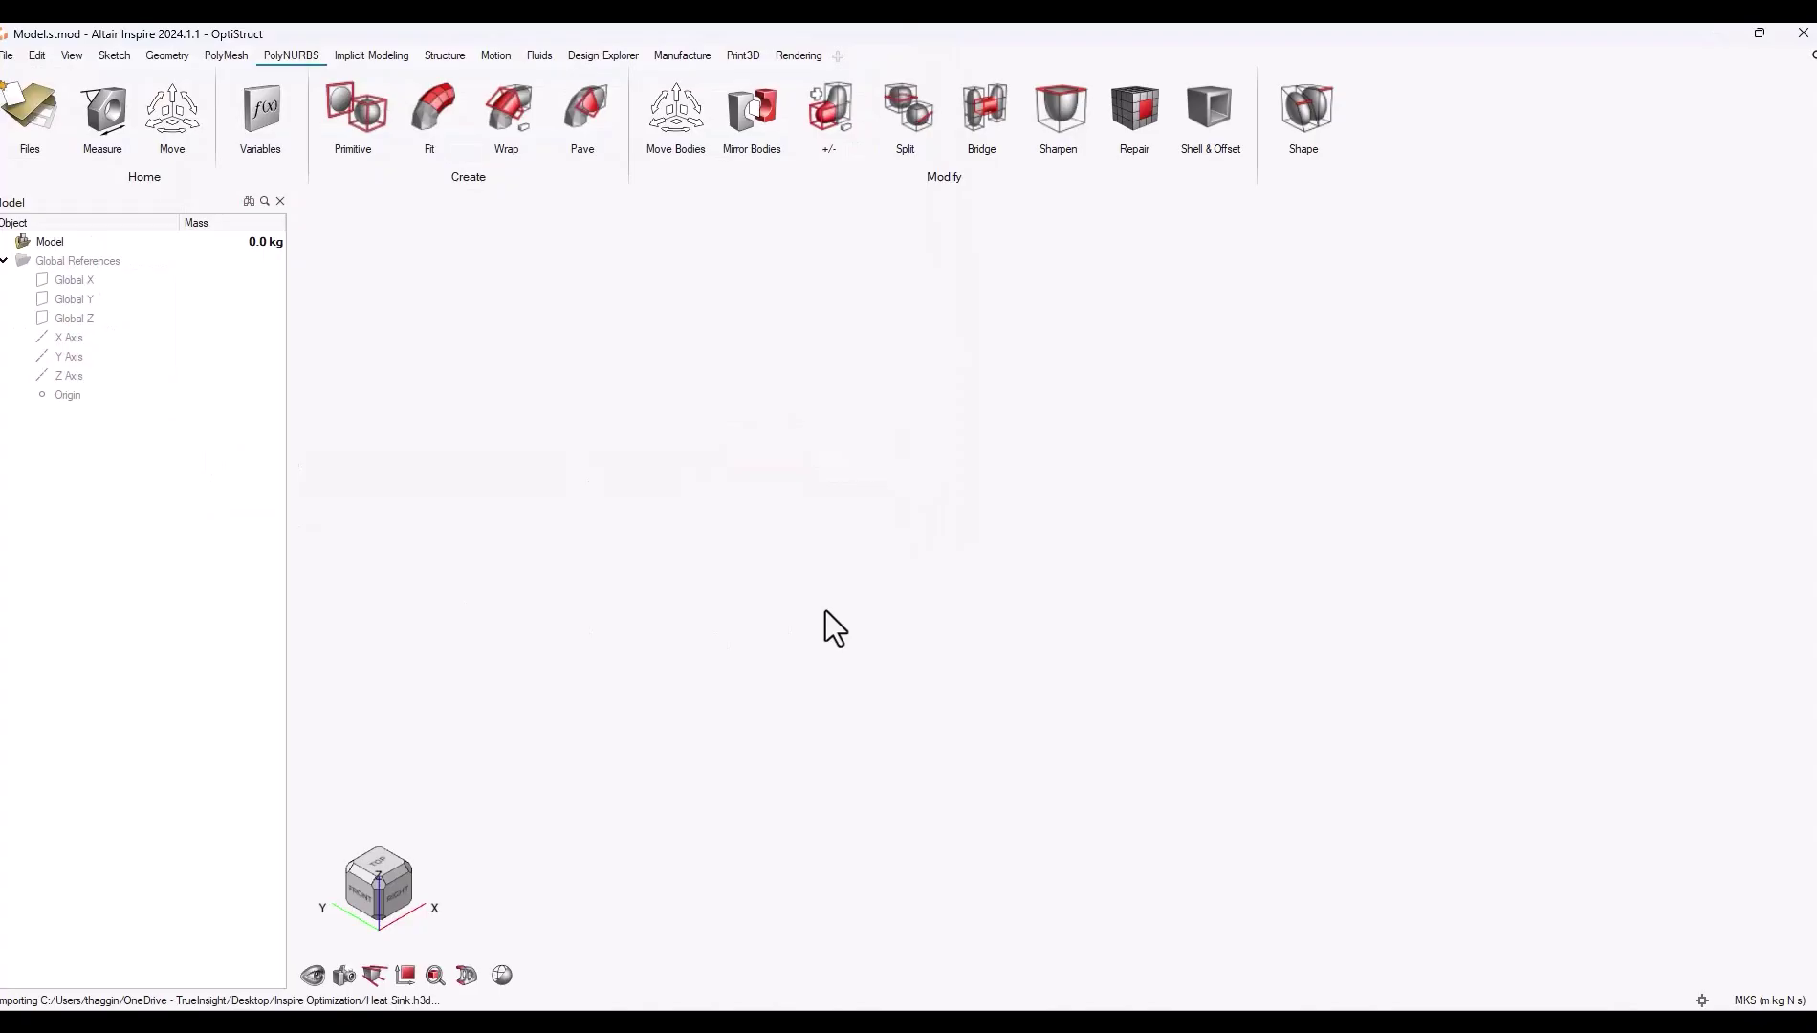
click(985, 526)
click(979, 554)
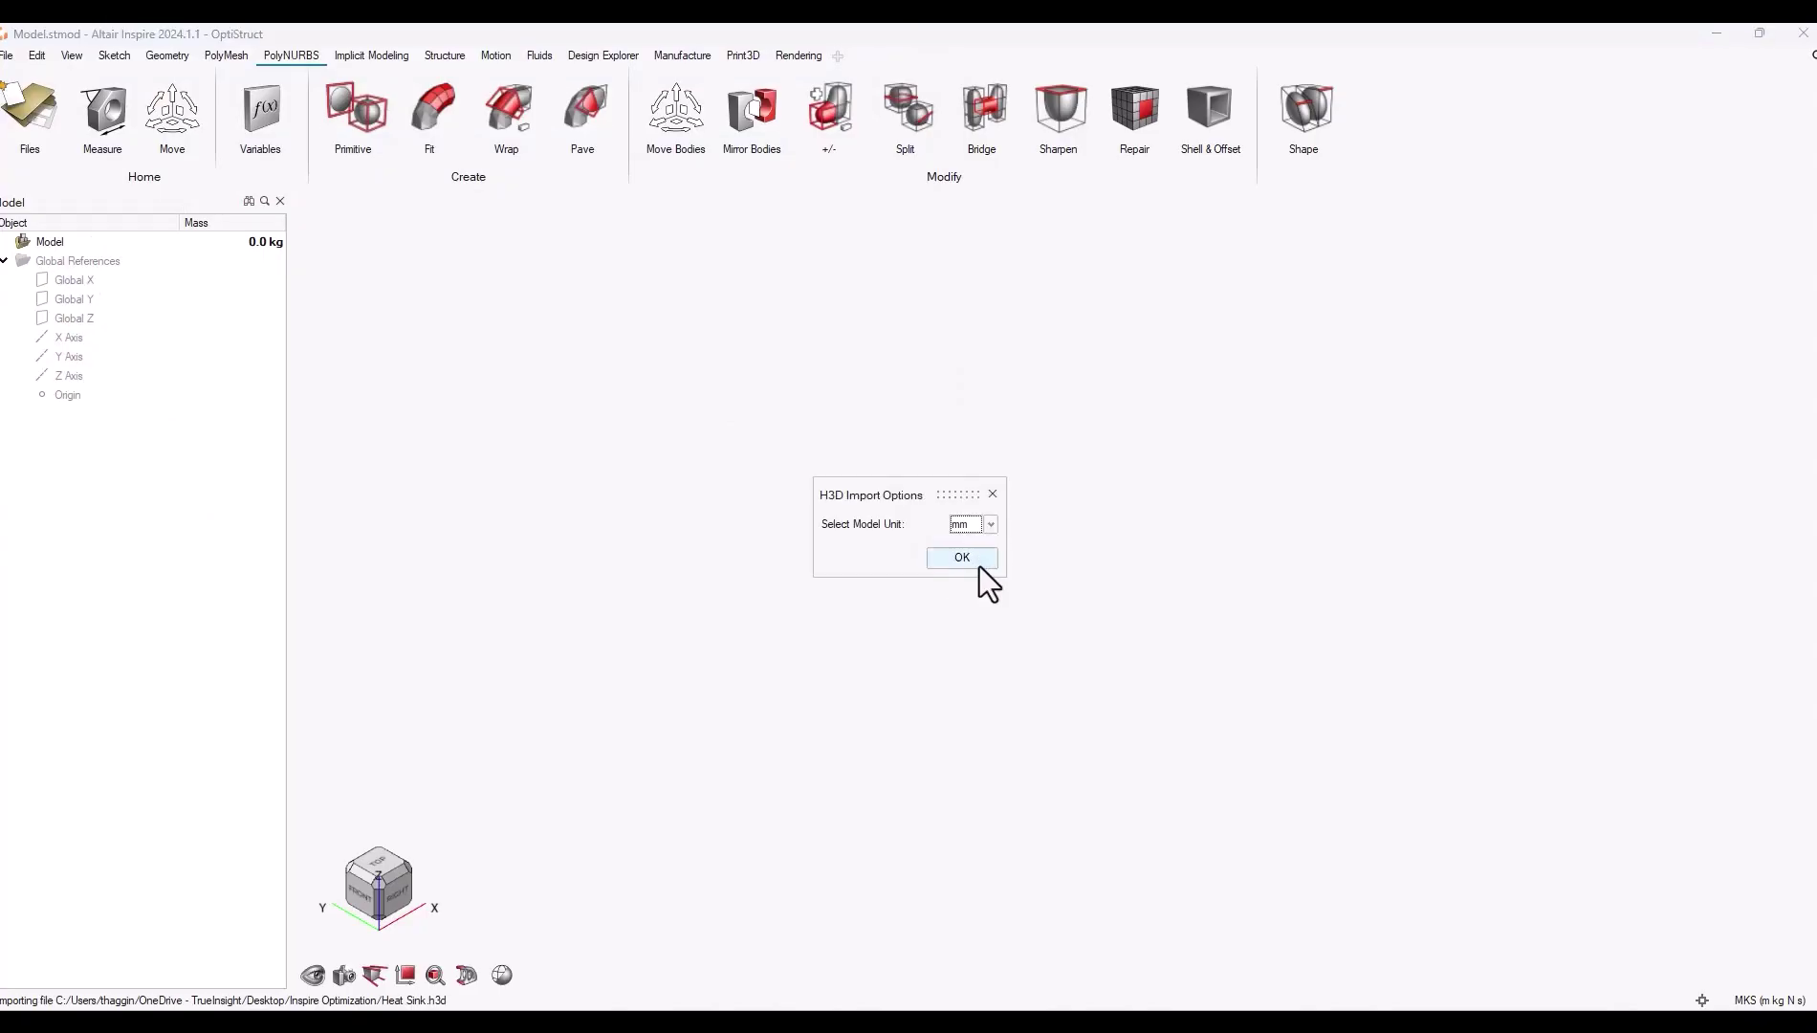
click(979, 563)
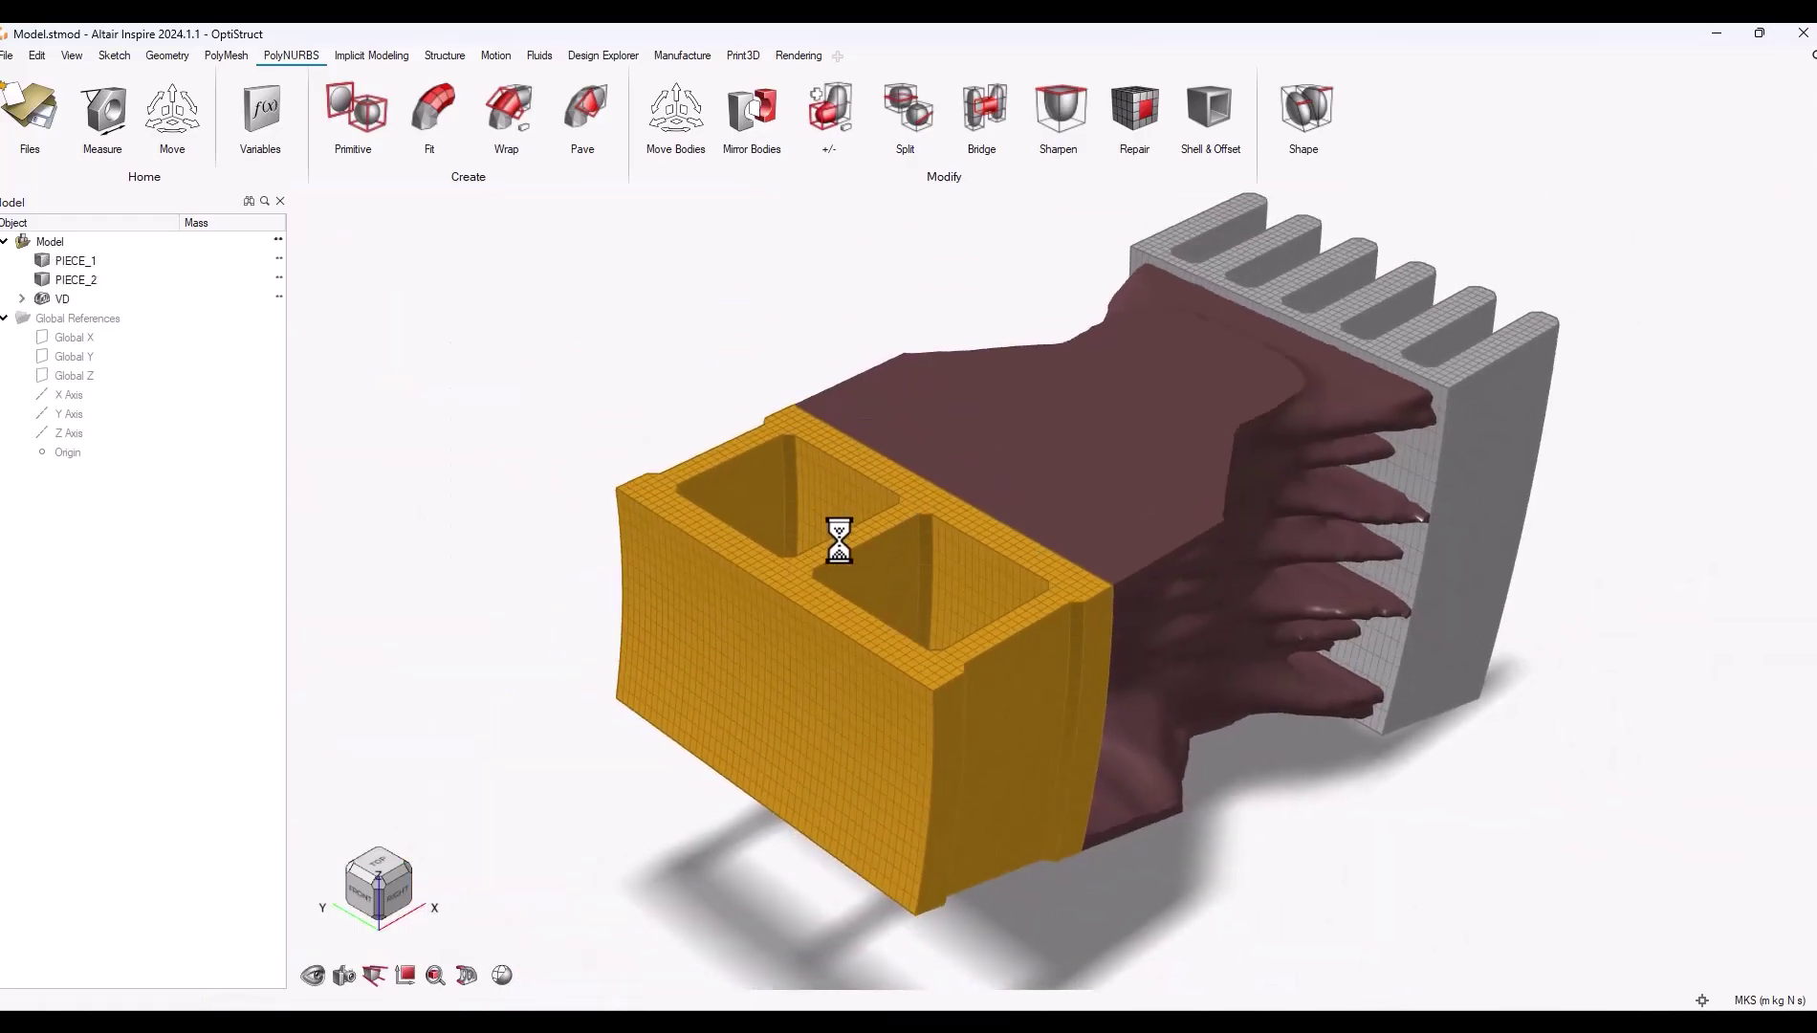
Compare the VD part's alternatives by switching to the original VD and back to Designed VD
right_drag(607, 401, 722, 462)
right_drag(1273, 443, 1208, 520)
click(1012, 604)
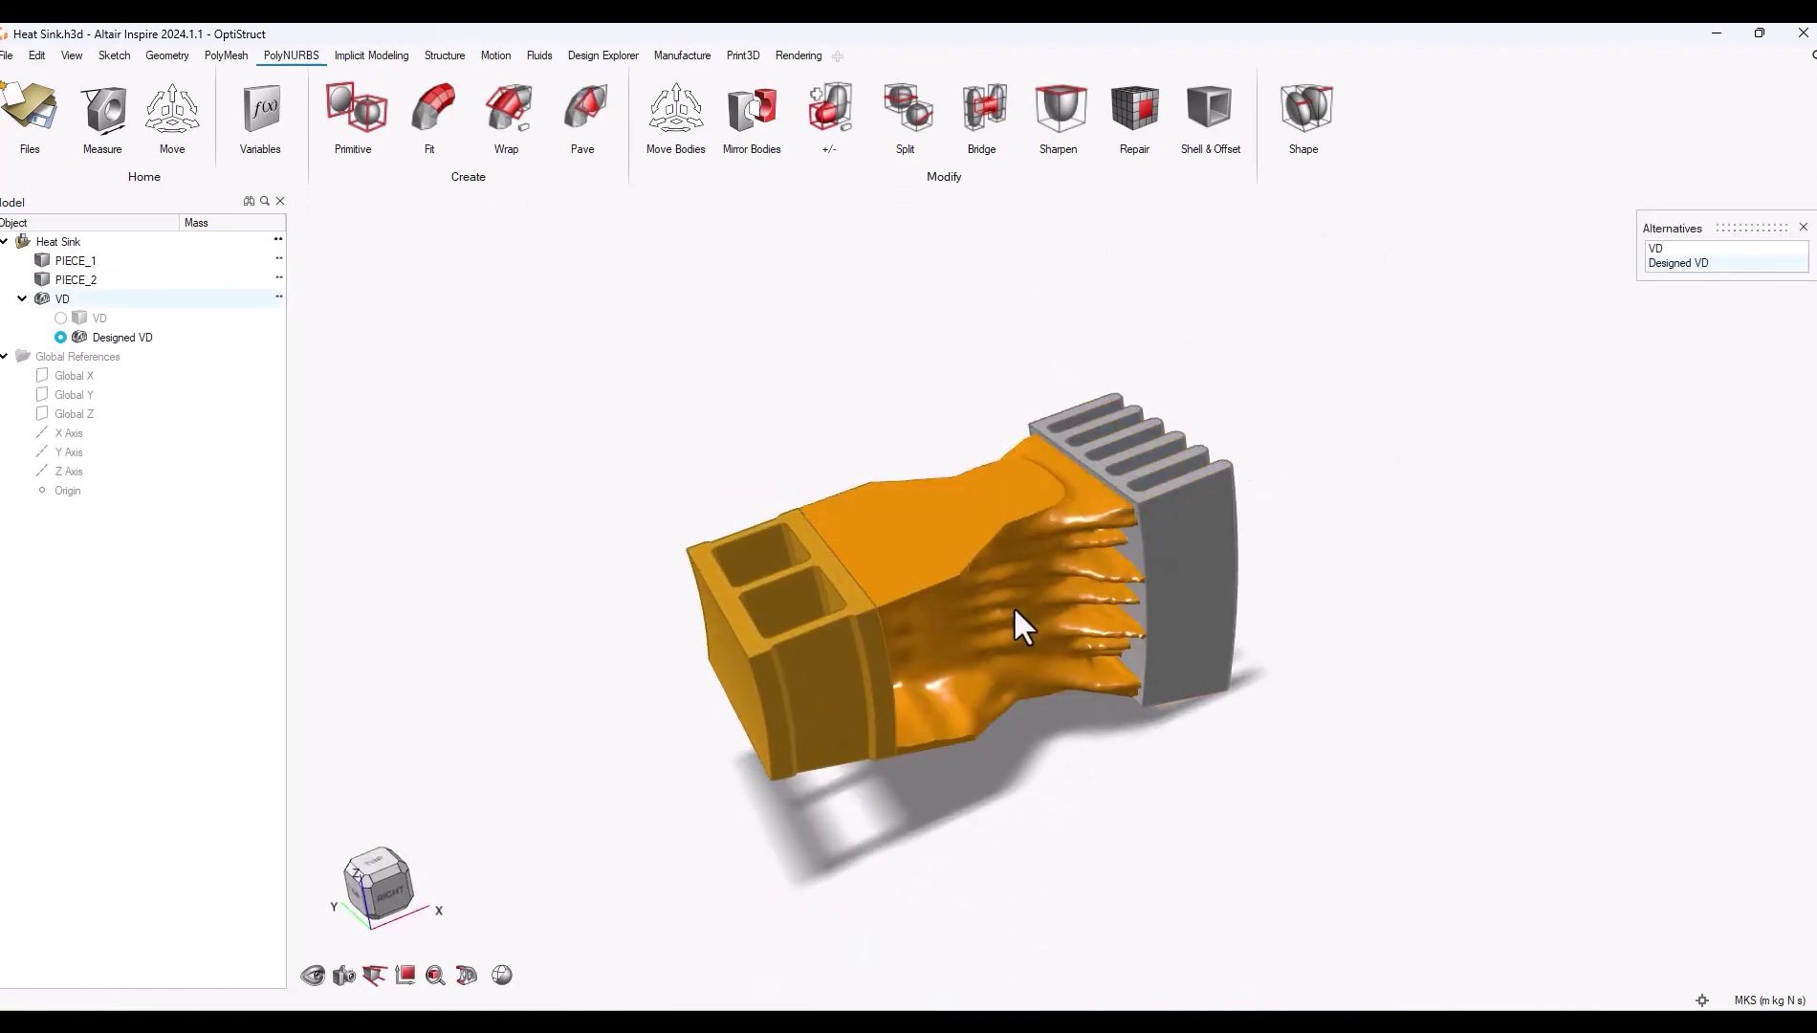
click(1676, 250)
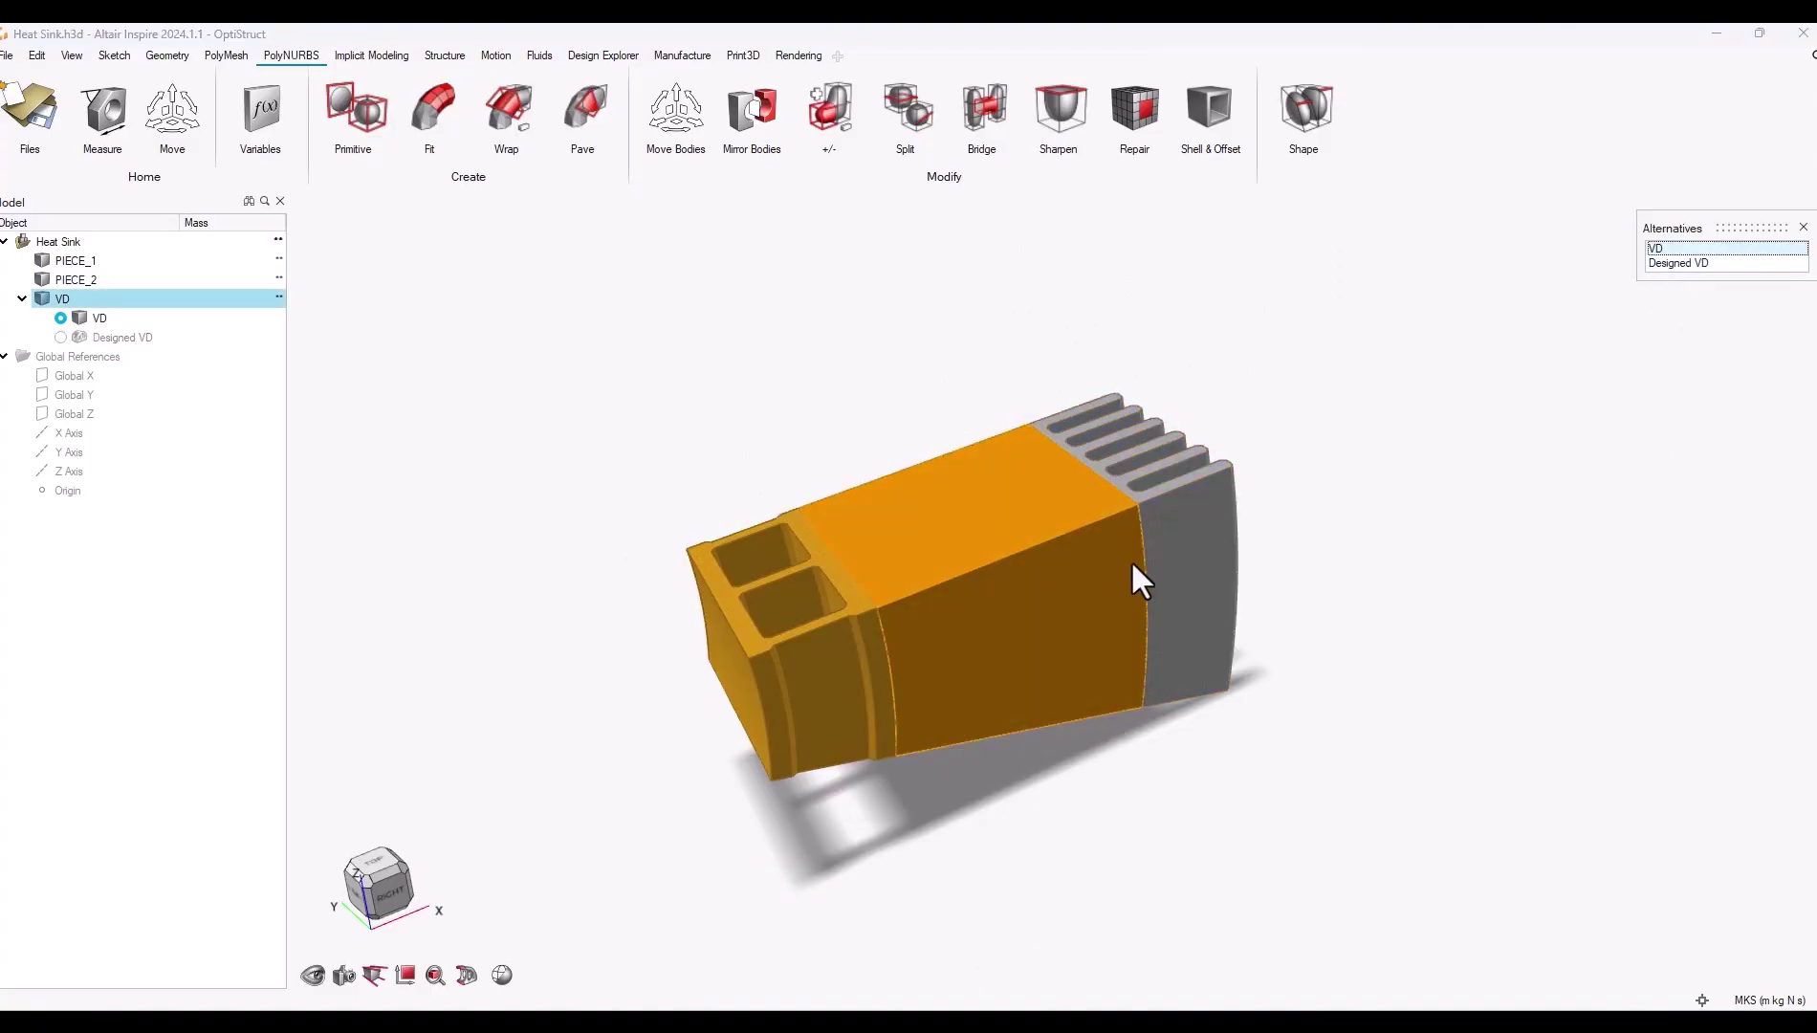
click(1664, 263)
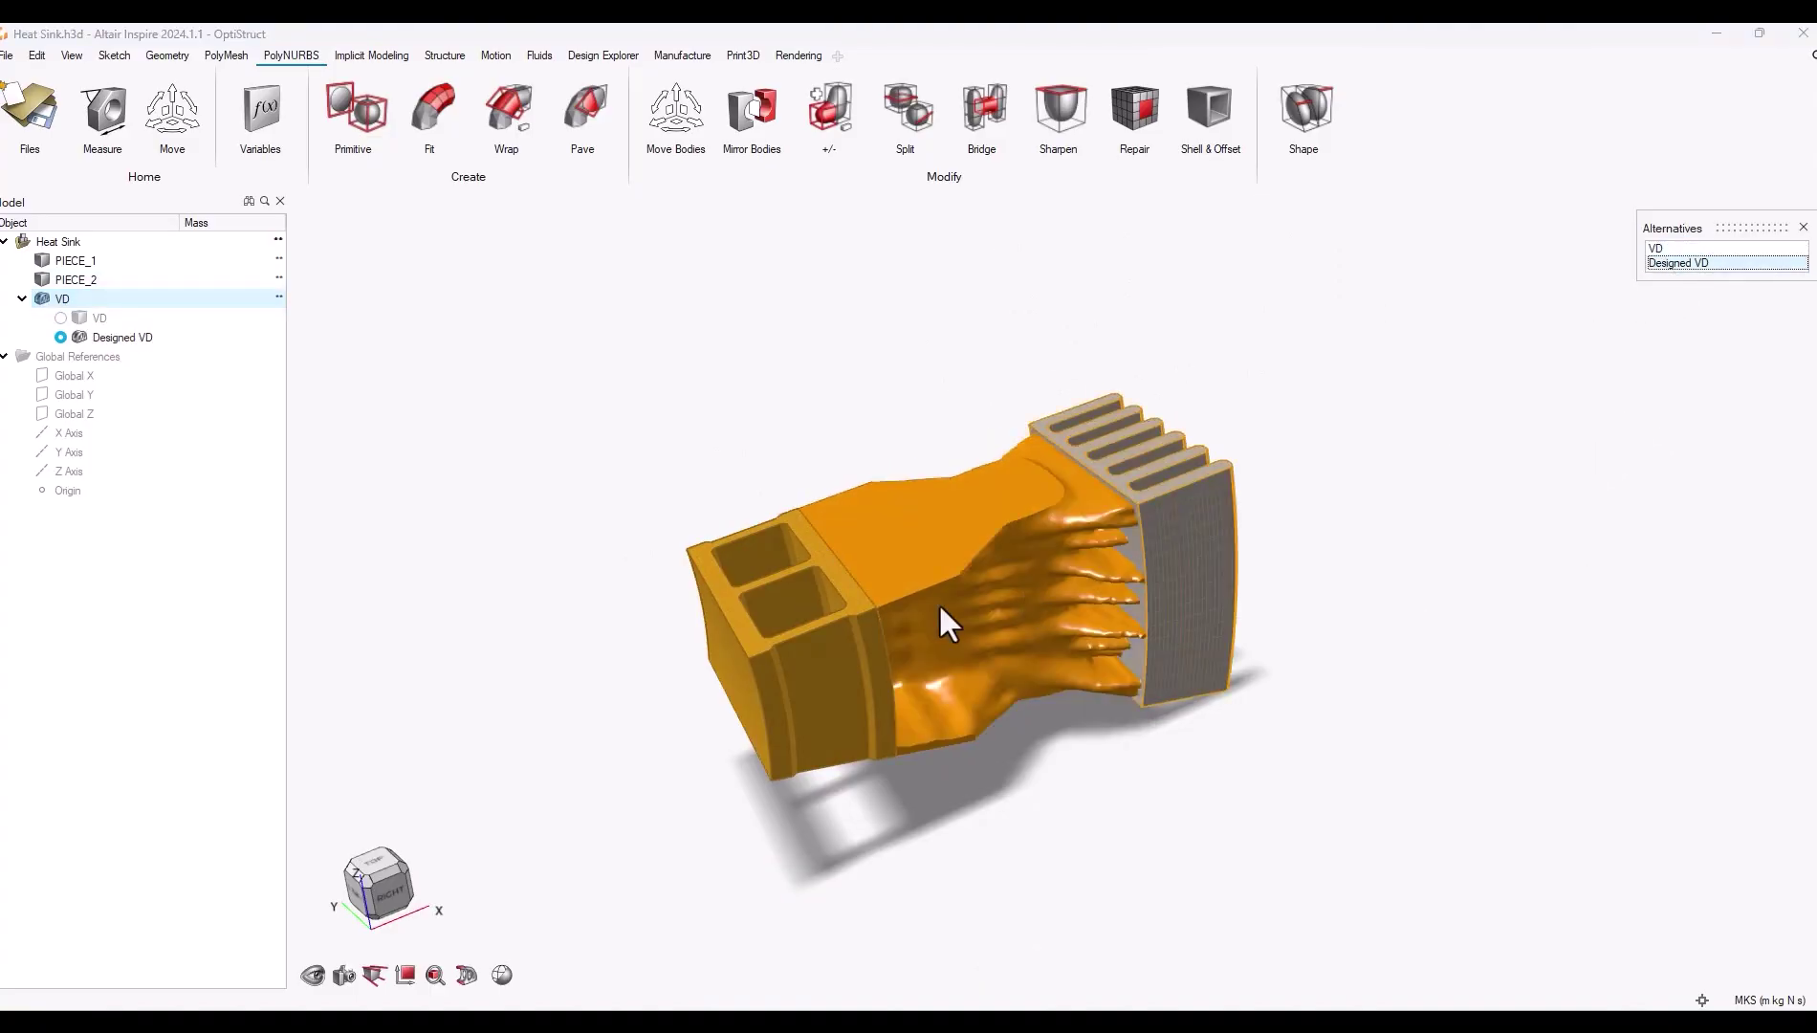
Open the Shape Explorer for the Heat Sink.h3d optimization result and place it beside the model
right_drag(807, 588, 808, 490)
right_drag(1009, 626, 1298, 540)
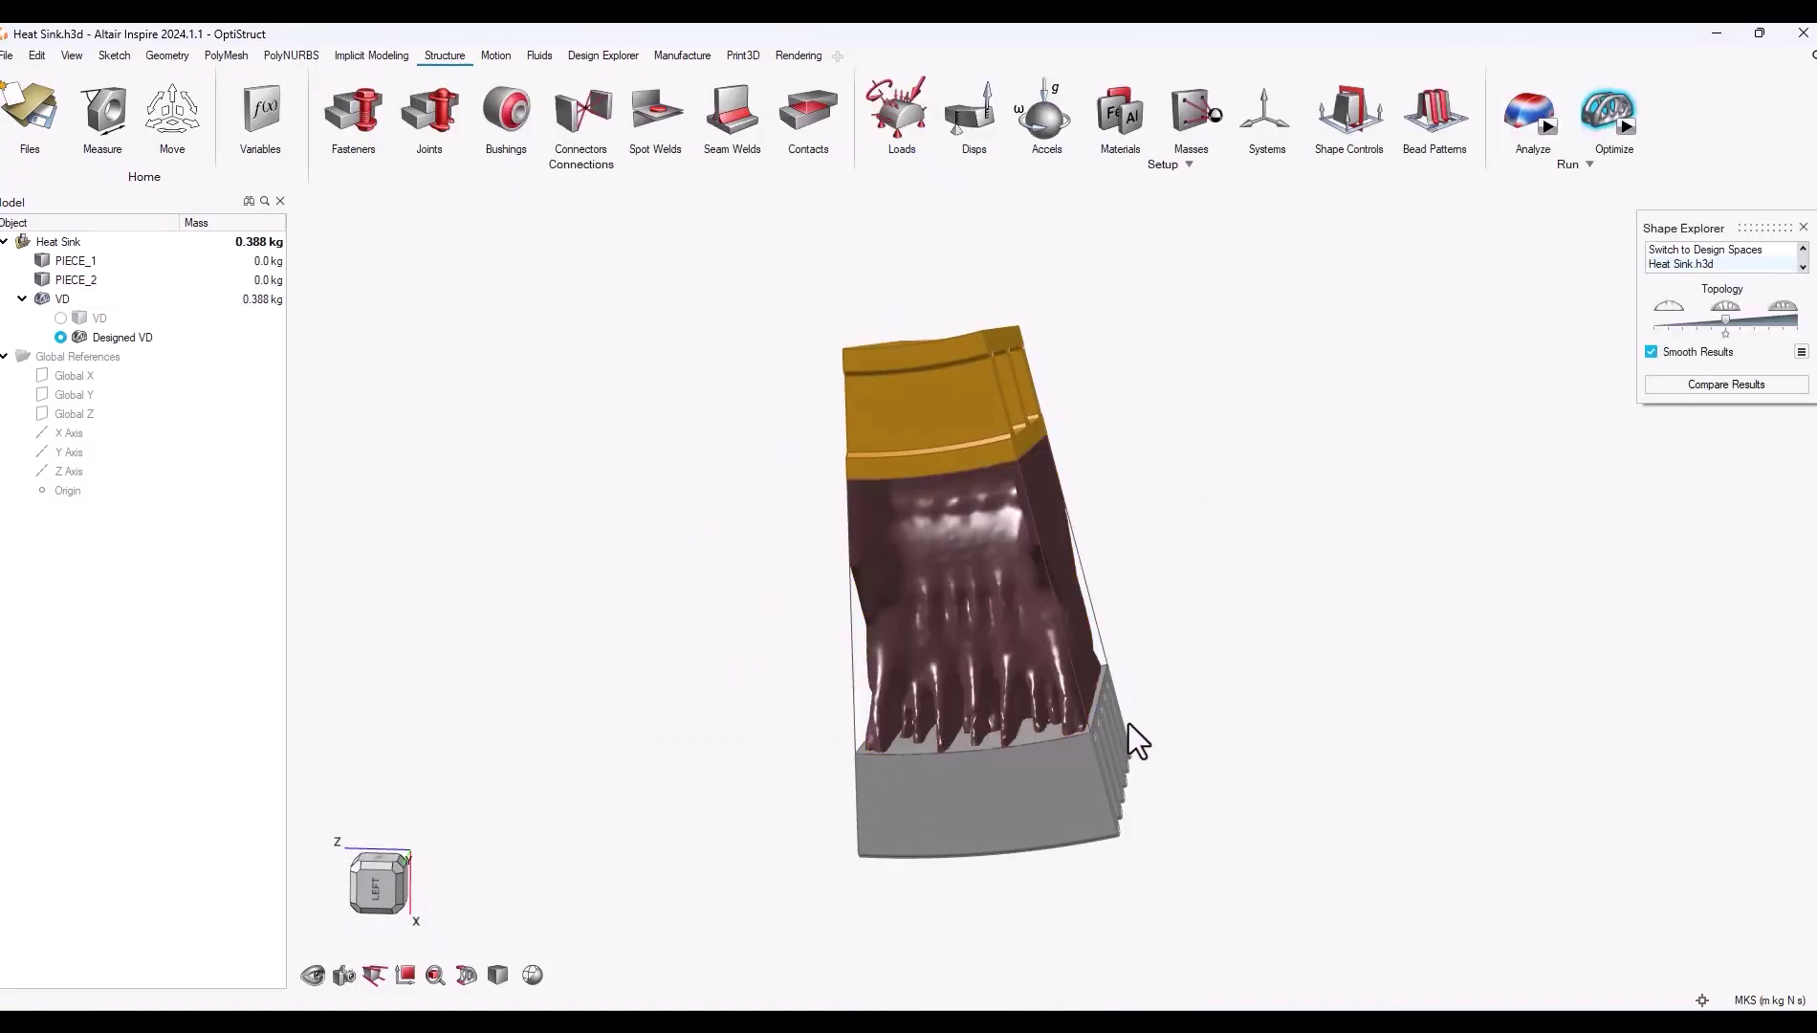
drag(1762, 214, 1209, 466)
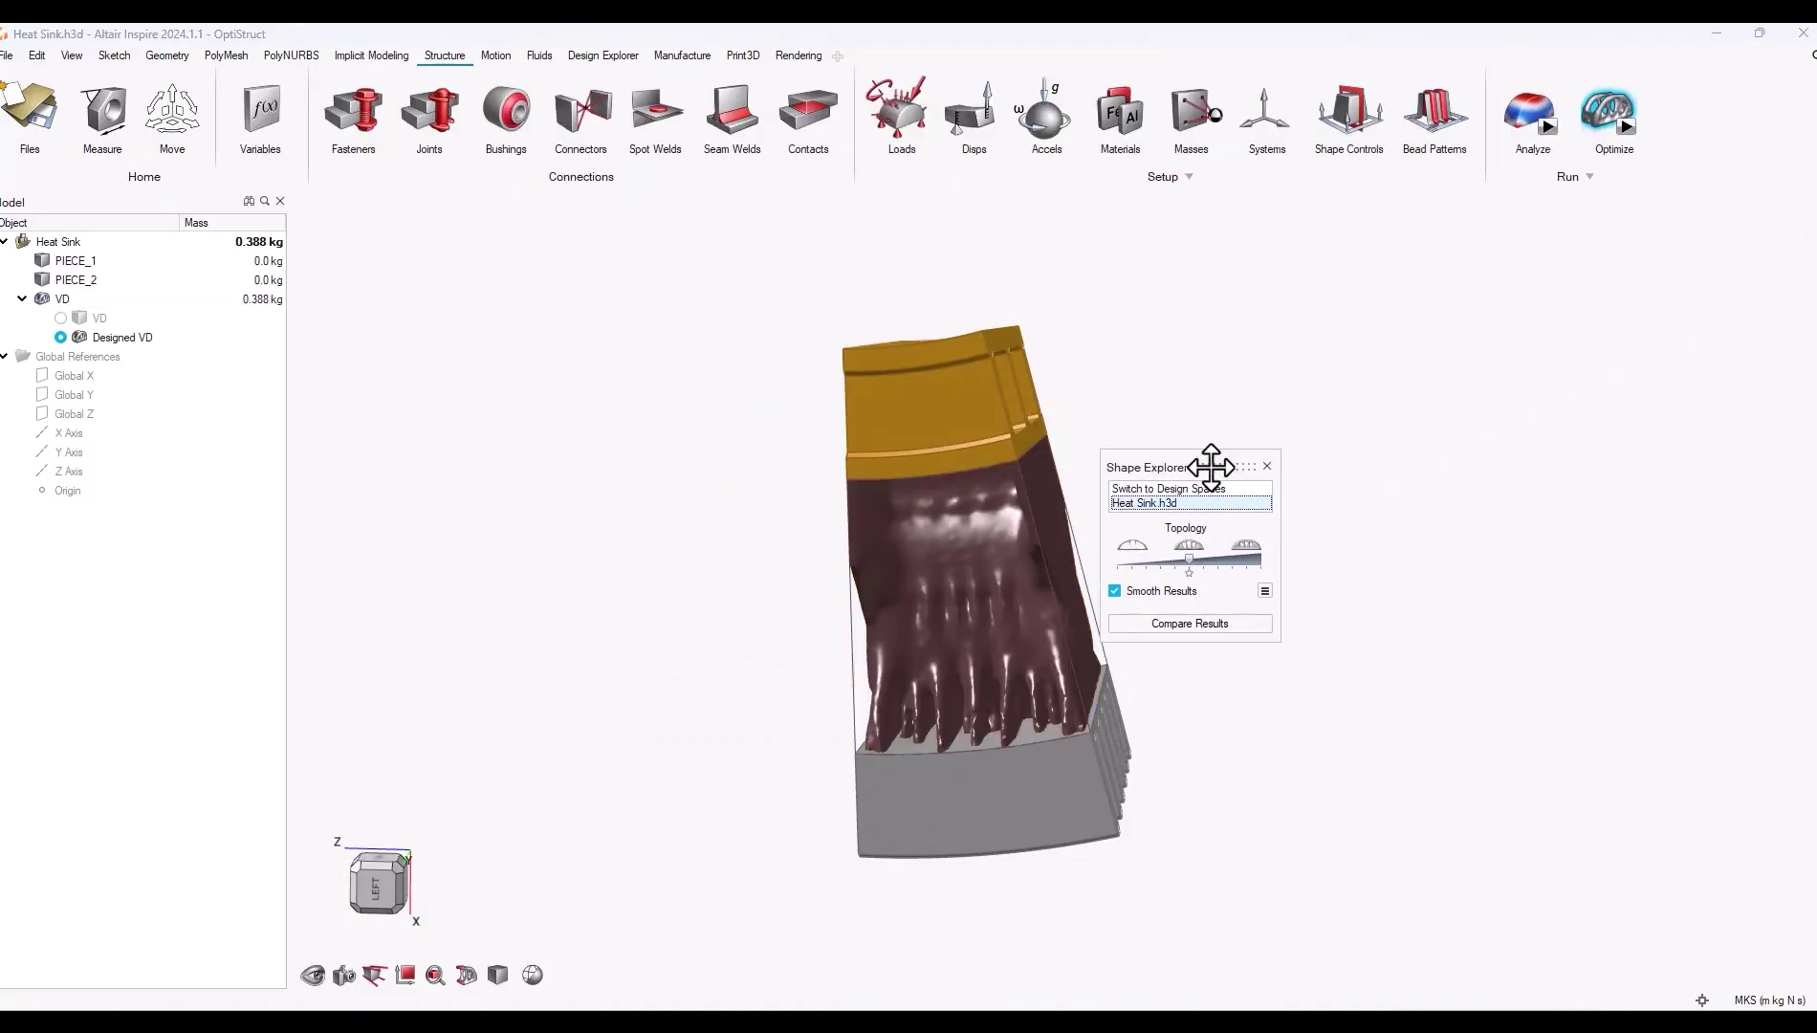
right_drag(1026, 484, 1026, 478)
scroll(1026, 761, up, 3)
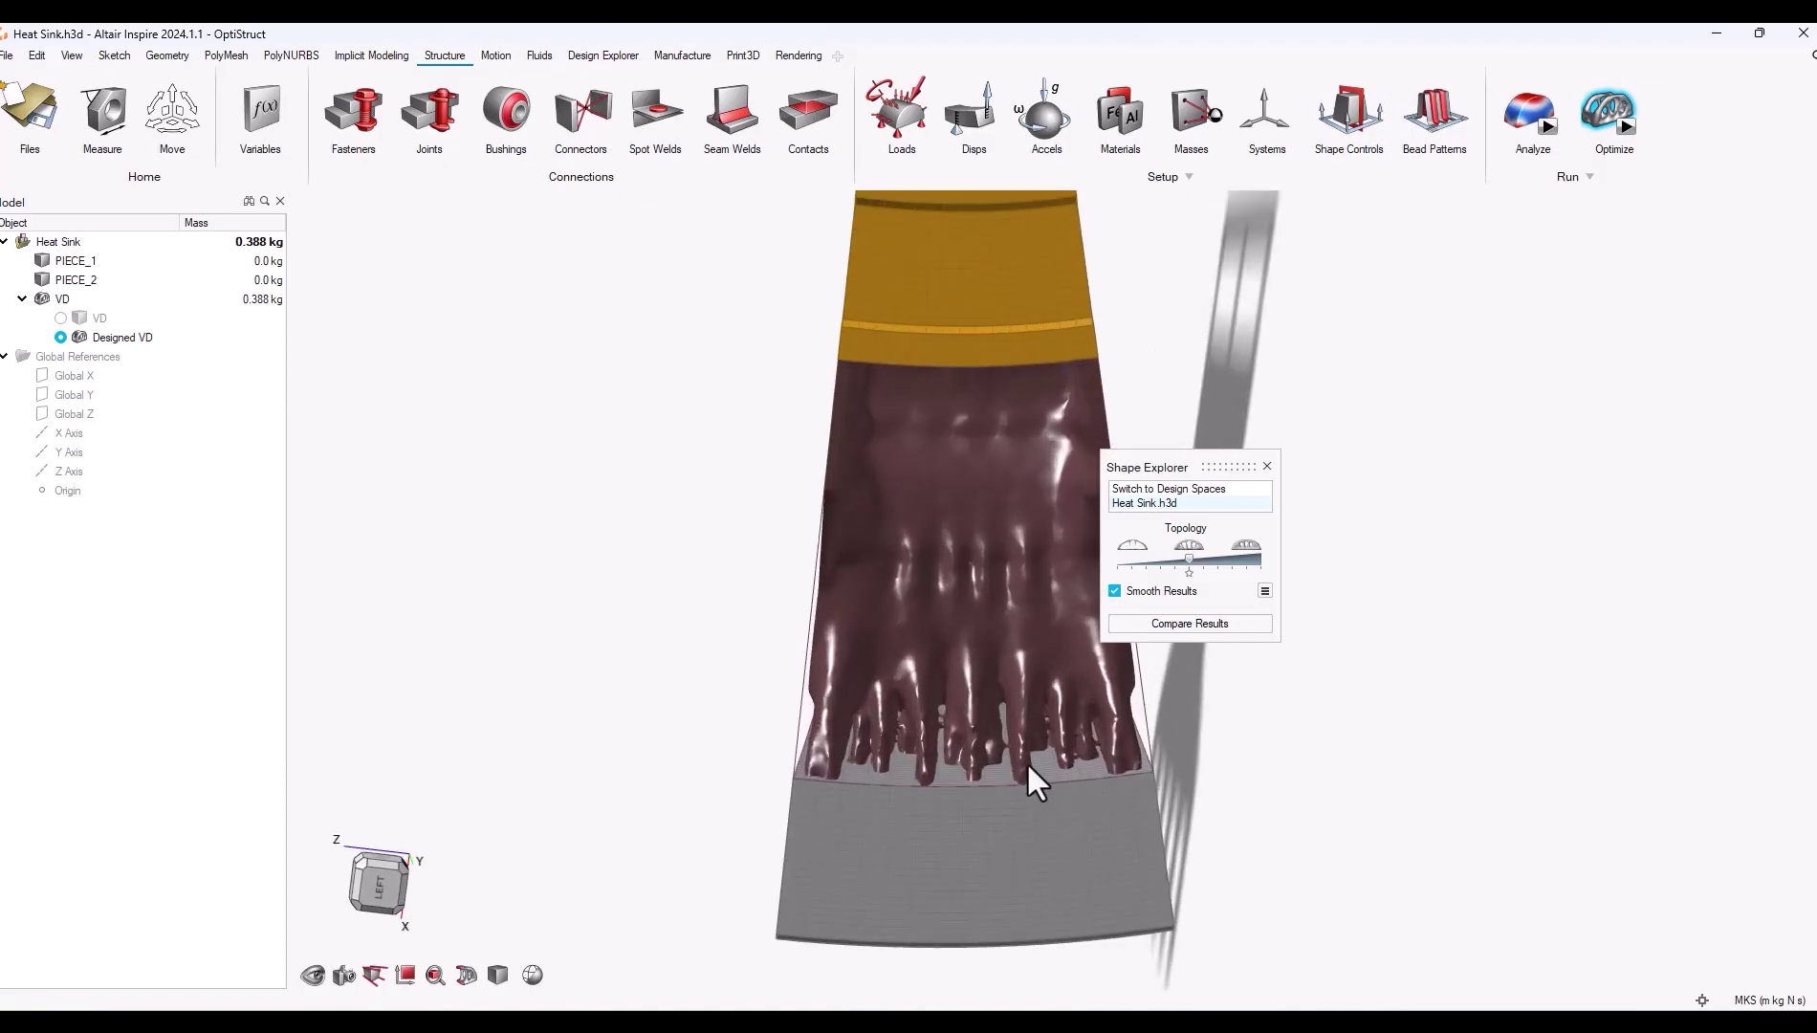
Compare the result with Smooth Results off and on, and raise the Topology setting to keep more material
click(1121, 592)
scroll(942, 731, up, 5)
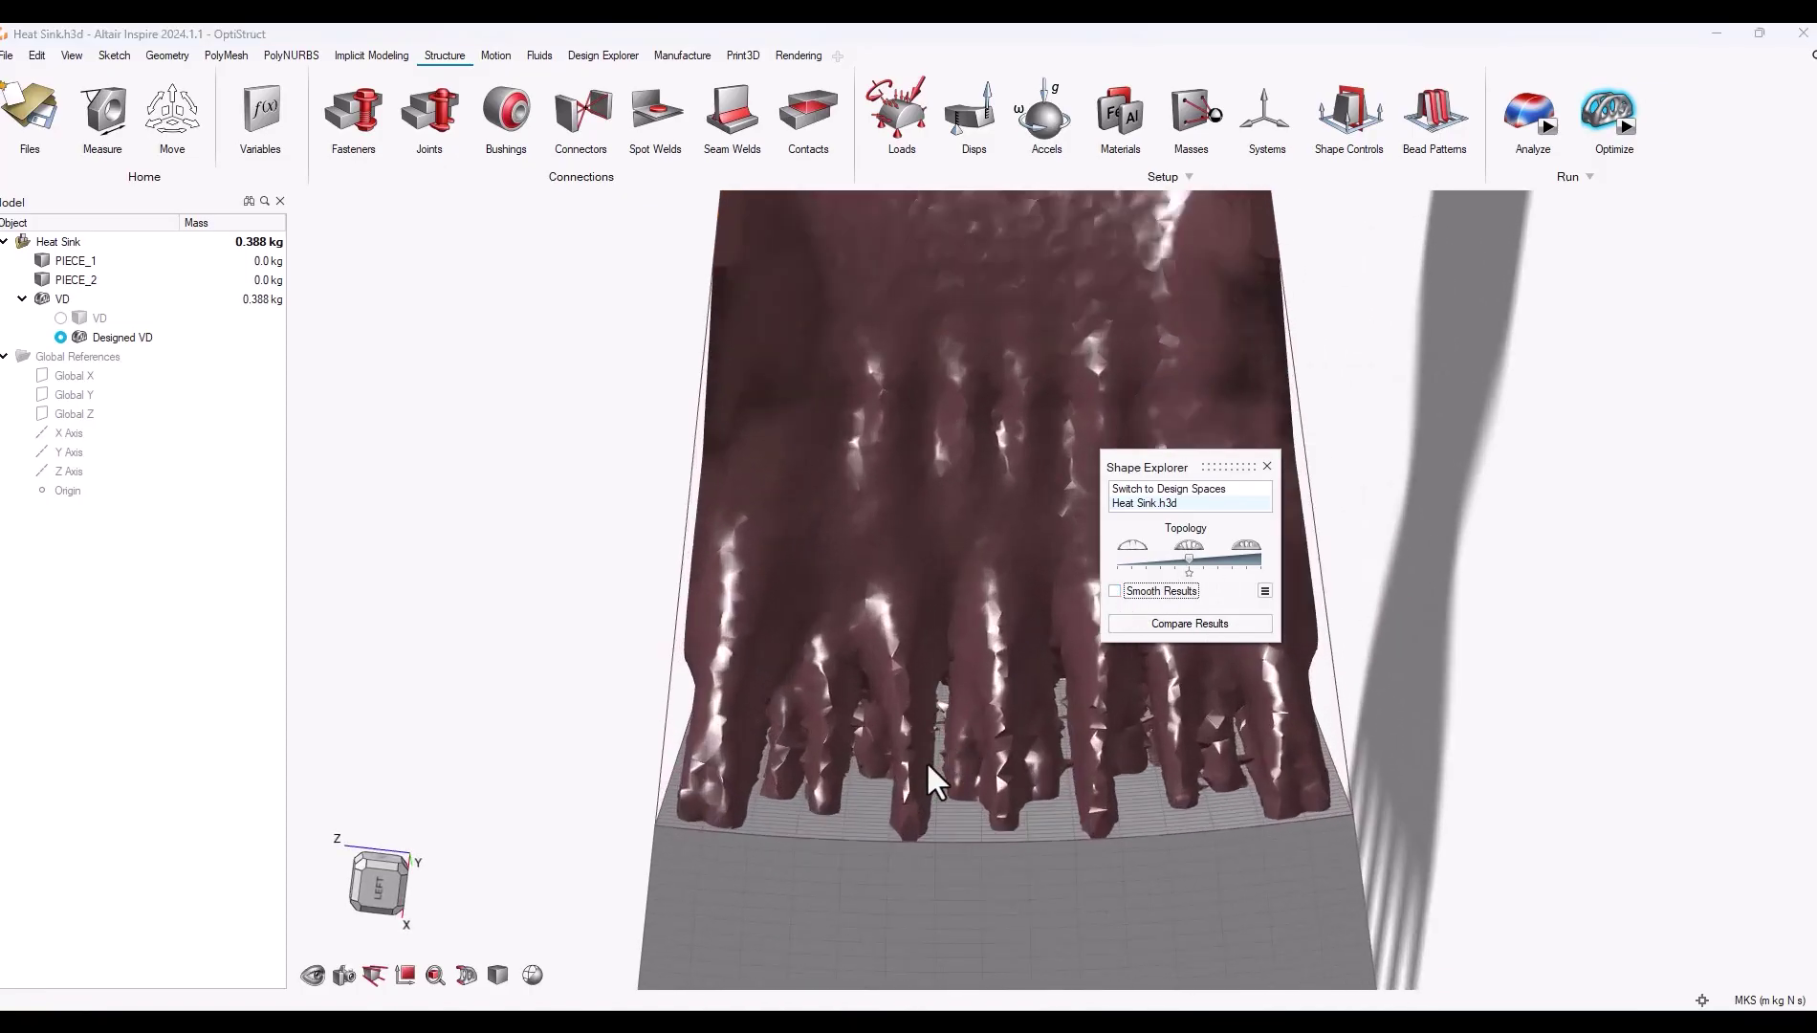
click(1115, 591)
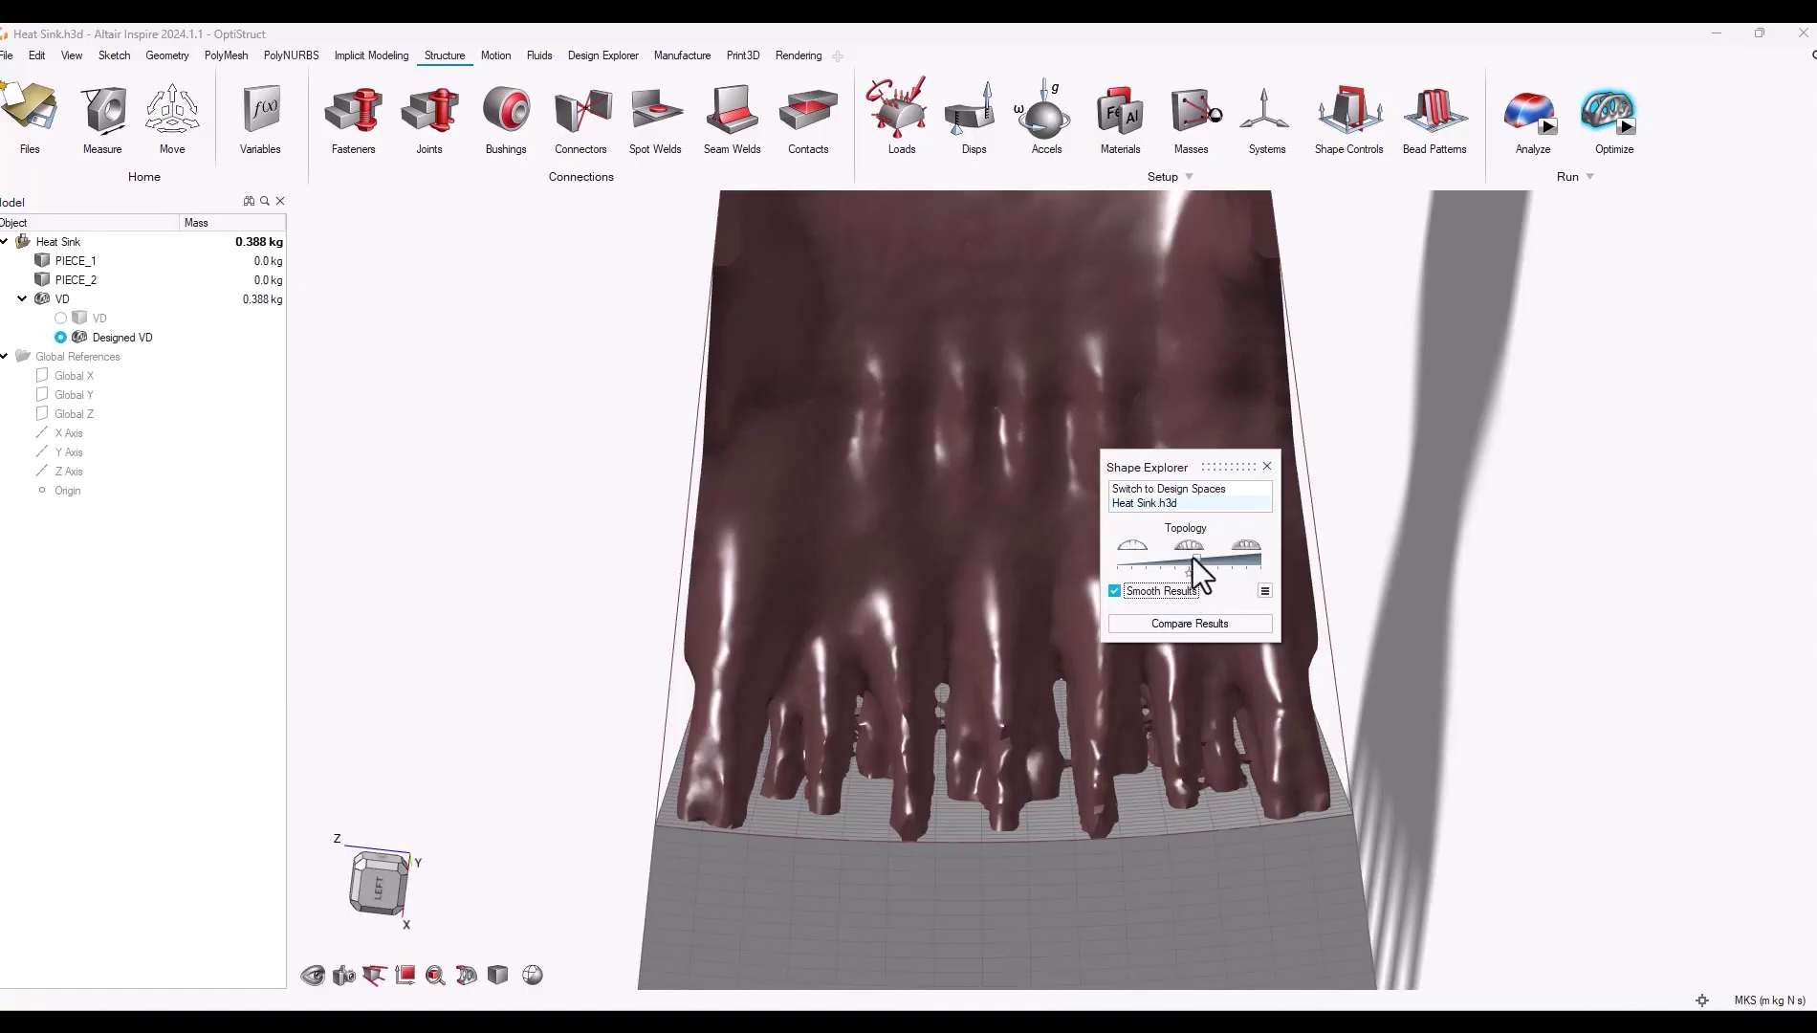
mouse_move(1189, 559)
mouse_down()
mouse_move(1155, 559)
mouse_move(1224, 559)
mouse_up()
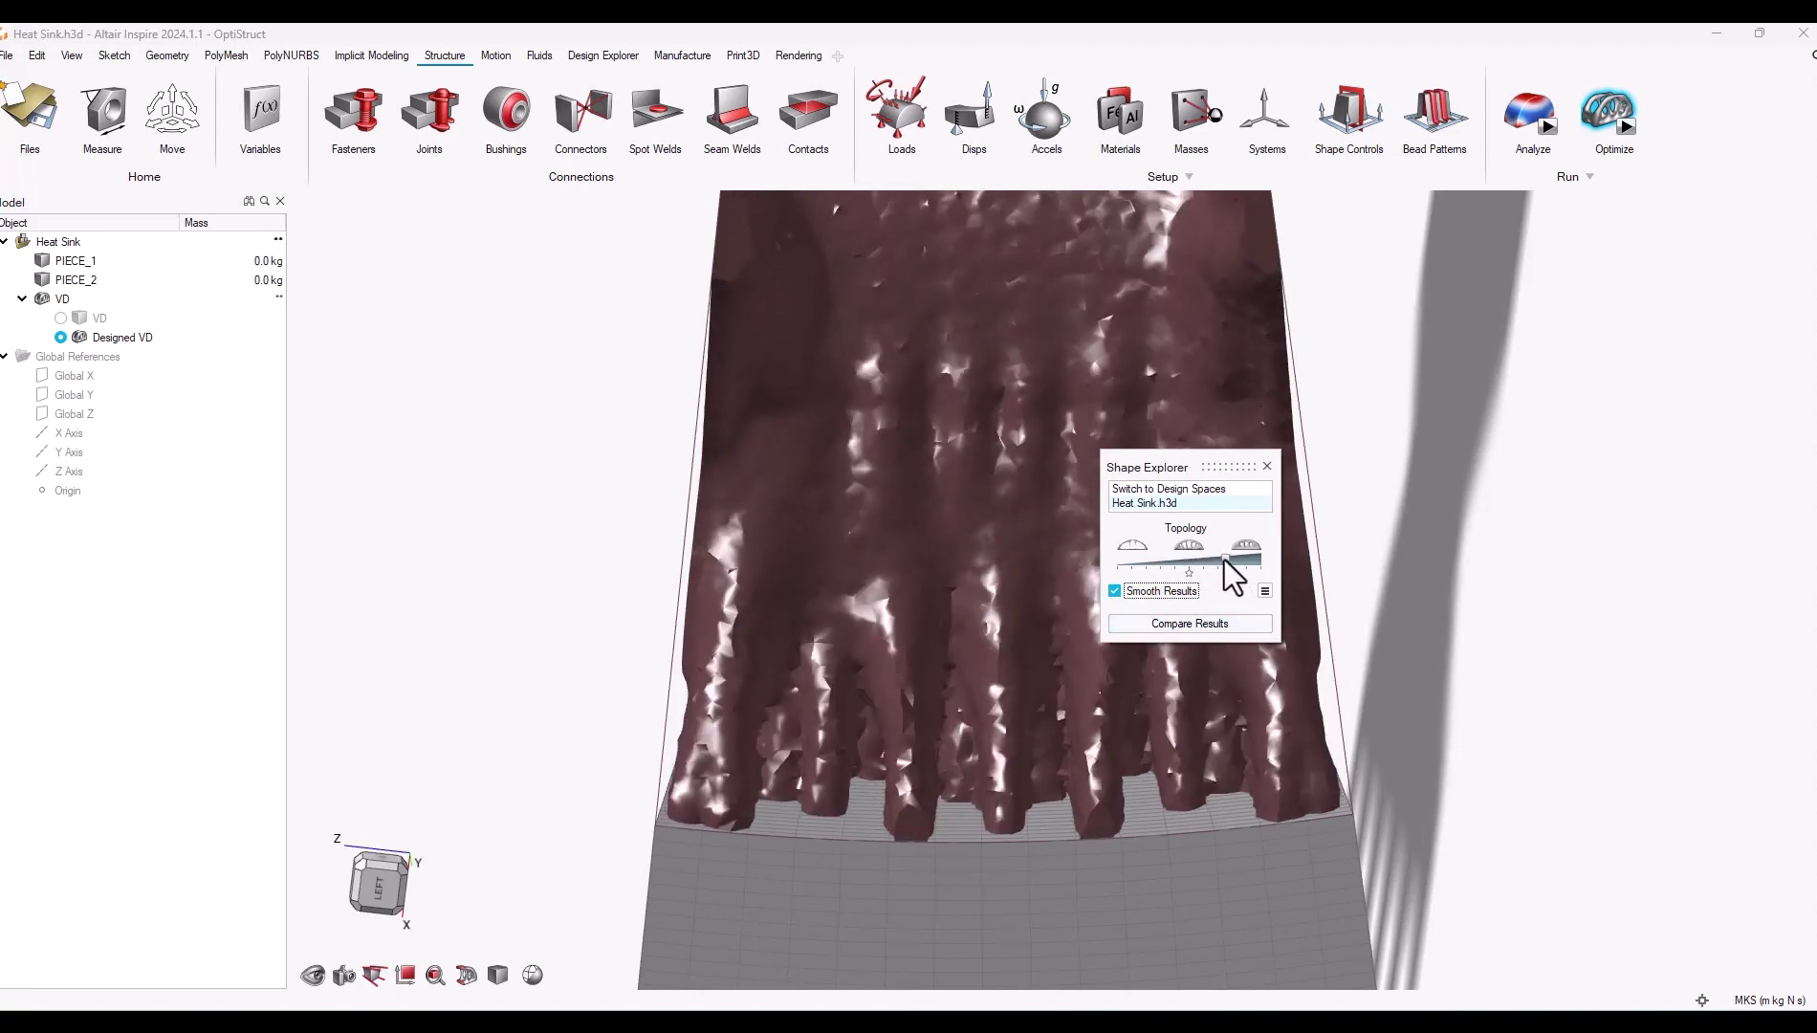
Try ignoring part volume while smoothing with a higher smoothing level, and return to maintaining part volume while smoothing
click(1264, 590)
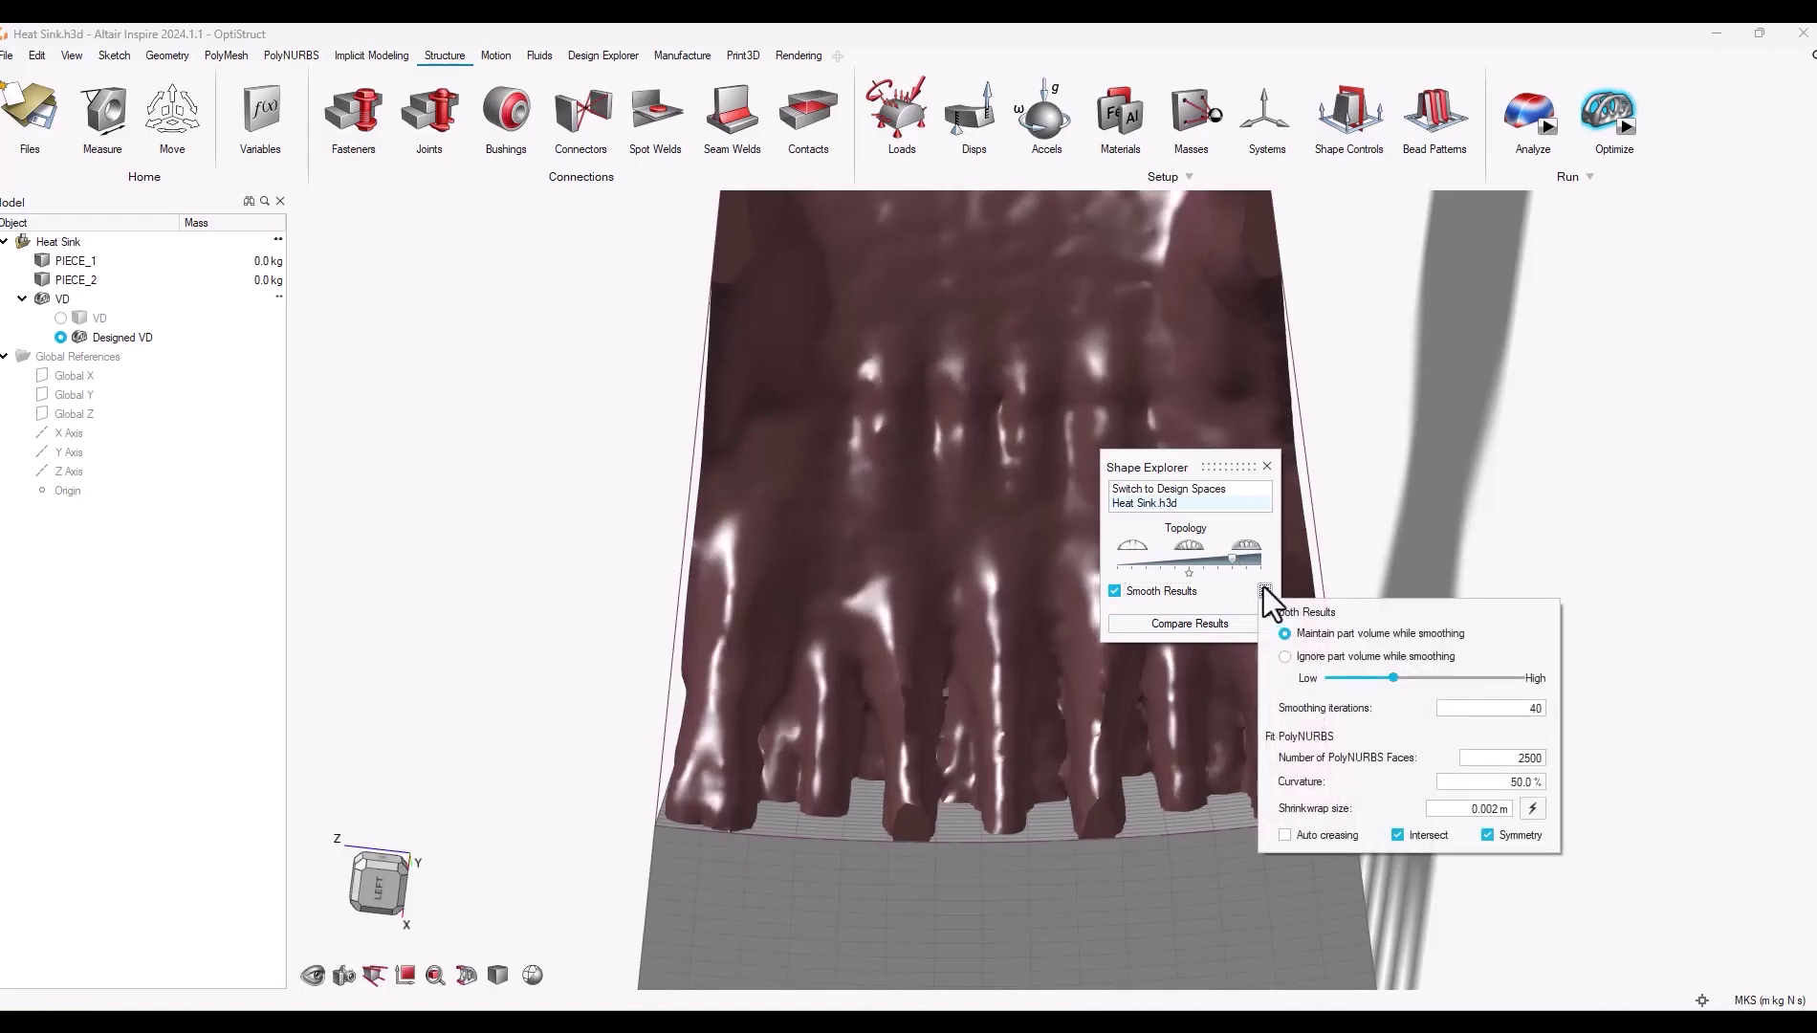
click(1285, 657)
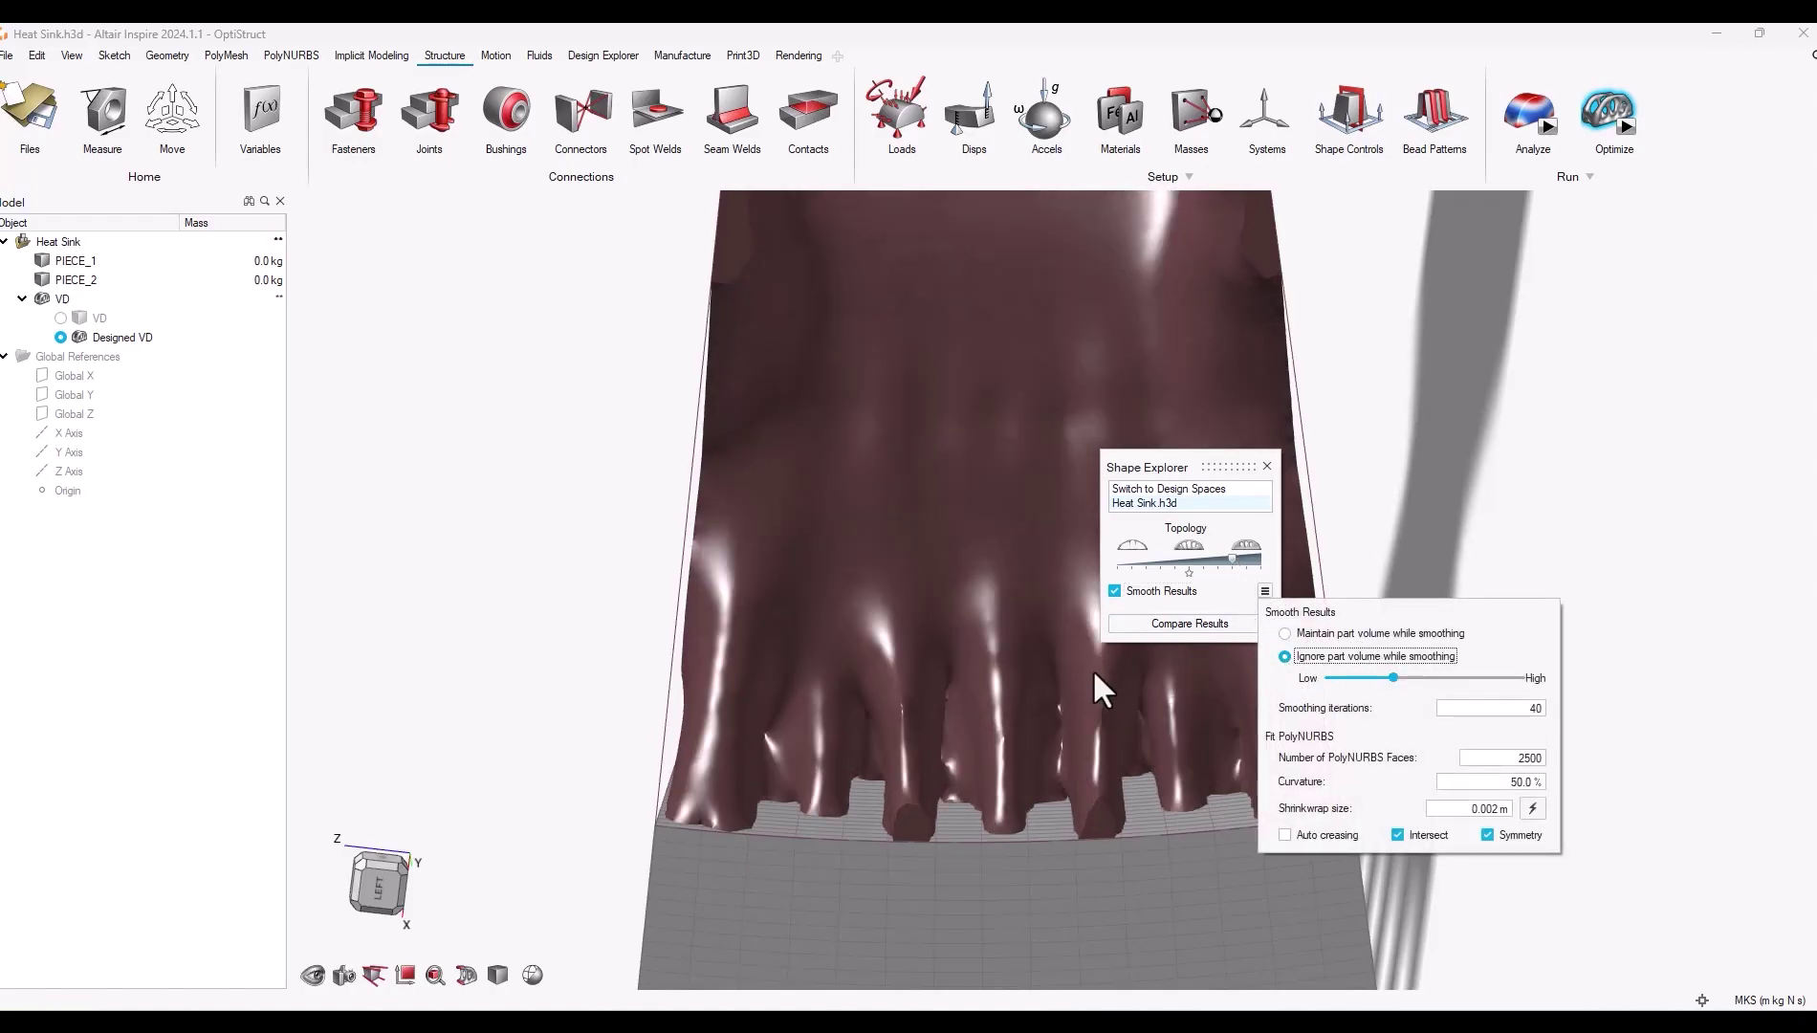
drag(1393, 678, 1453, 678)
click(1284, 634)
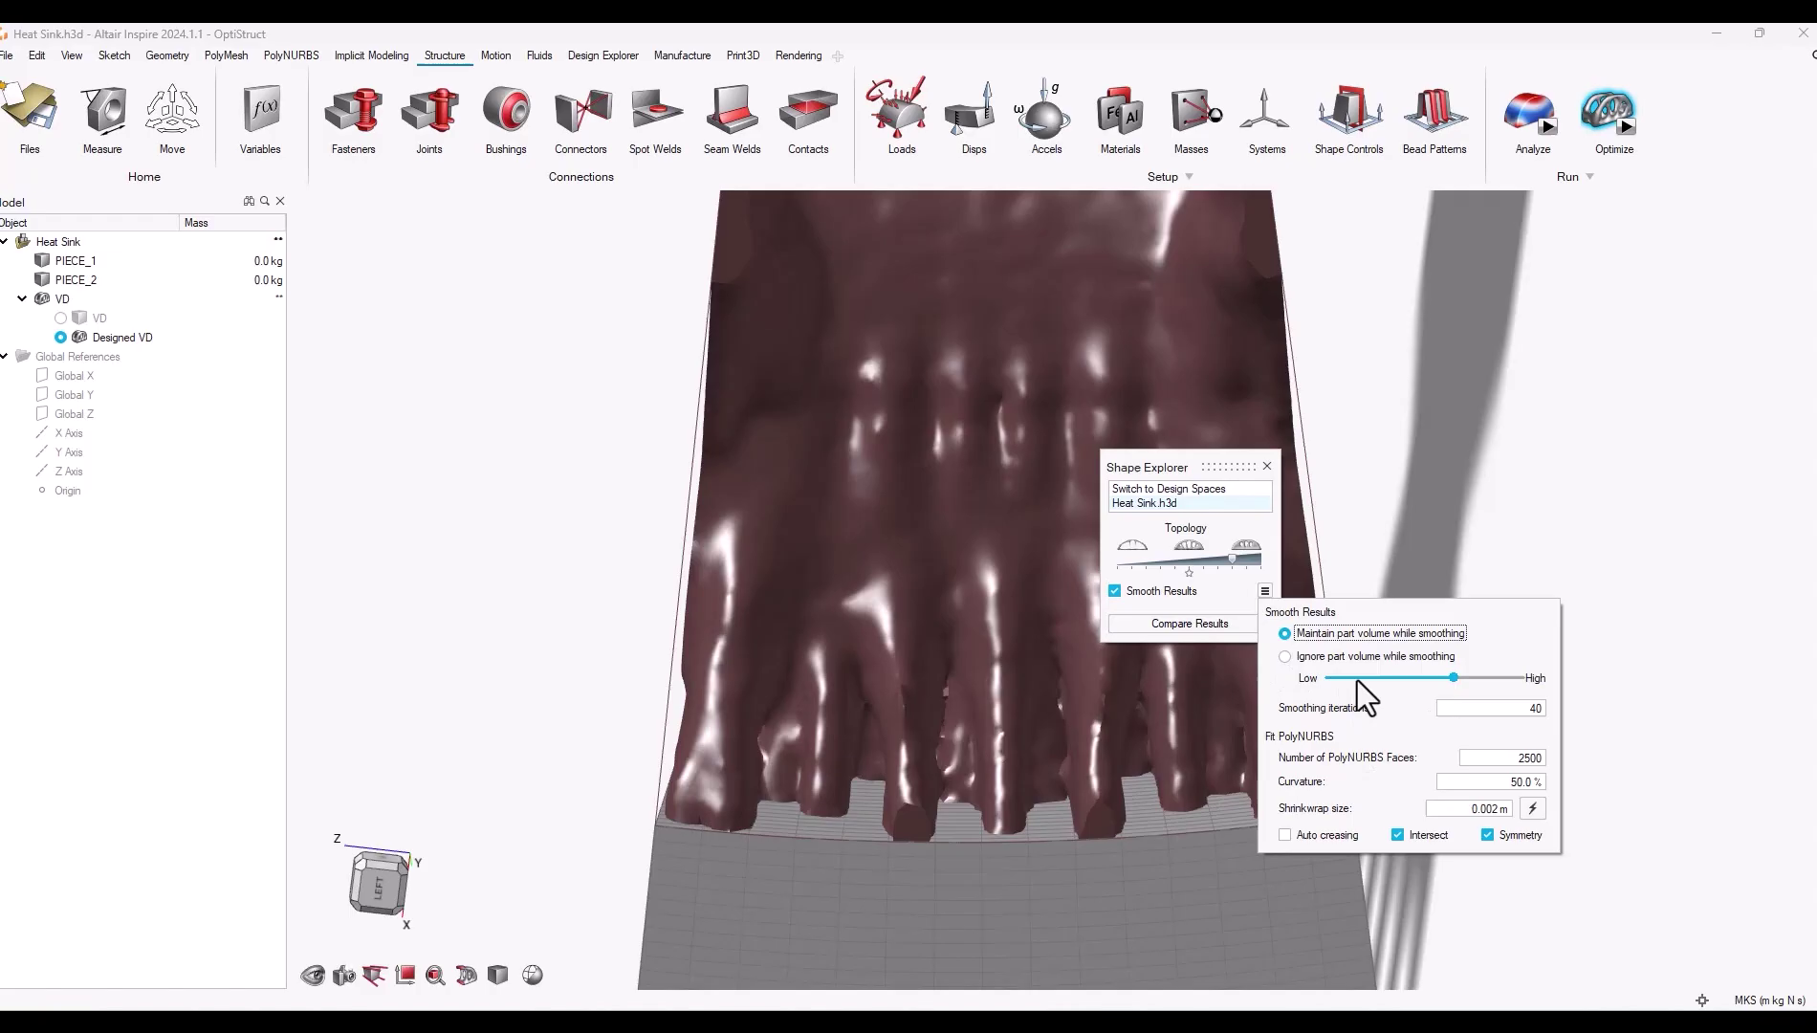
Set the smoothing iterations to 300 and close the Shape Explorer
click(1519, 709)
key(BackSpace)
key(BackSpace)
text(100)
key(BackSpace)
key(BackSpace)
key(BackSpace)
text(300)
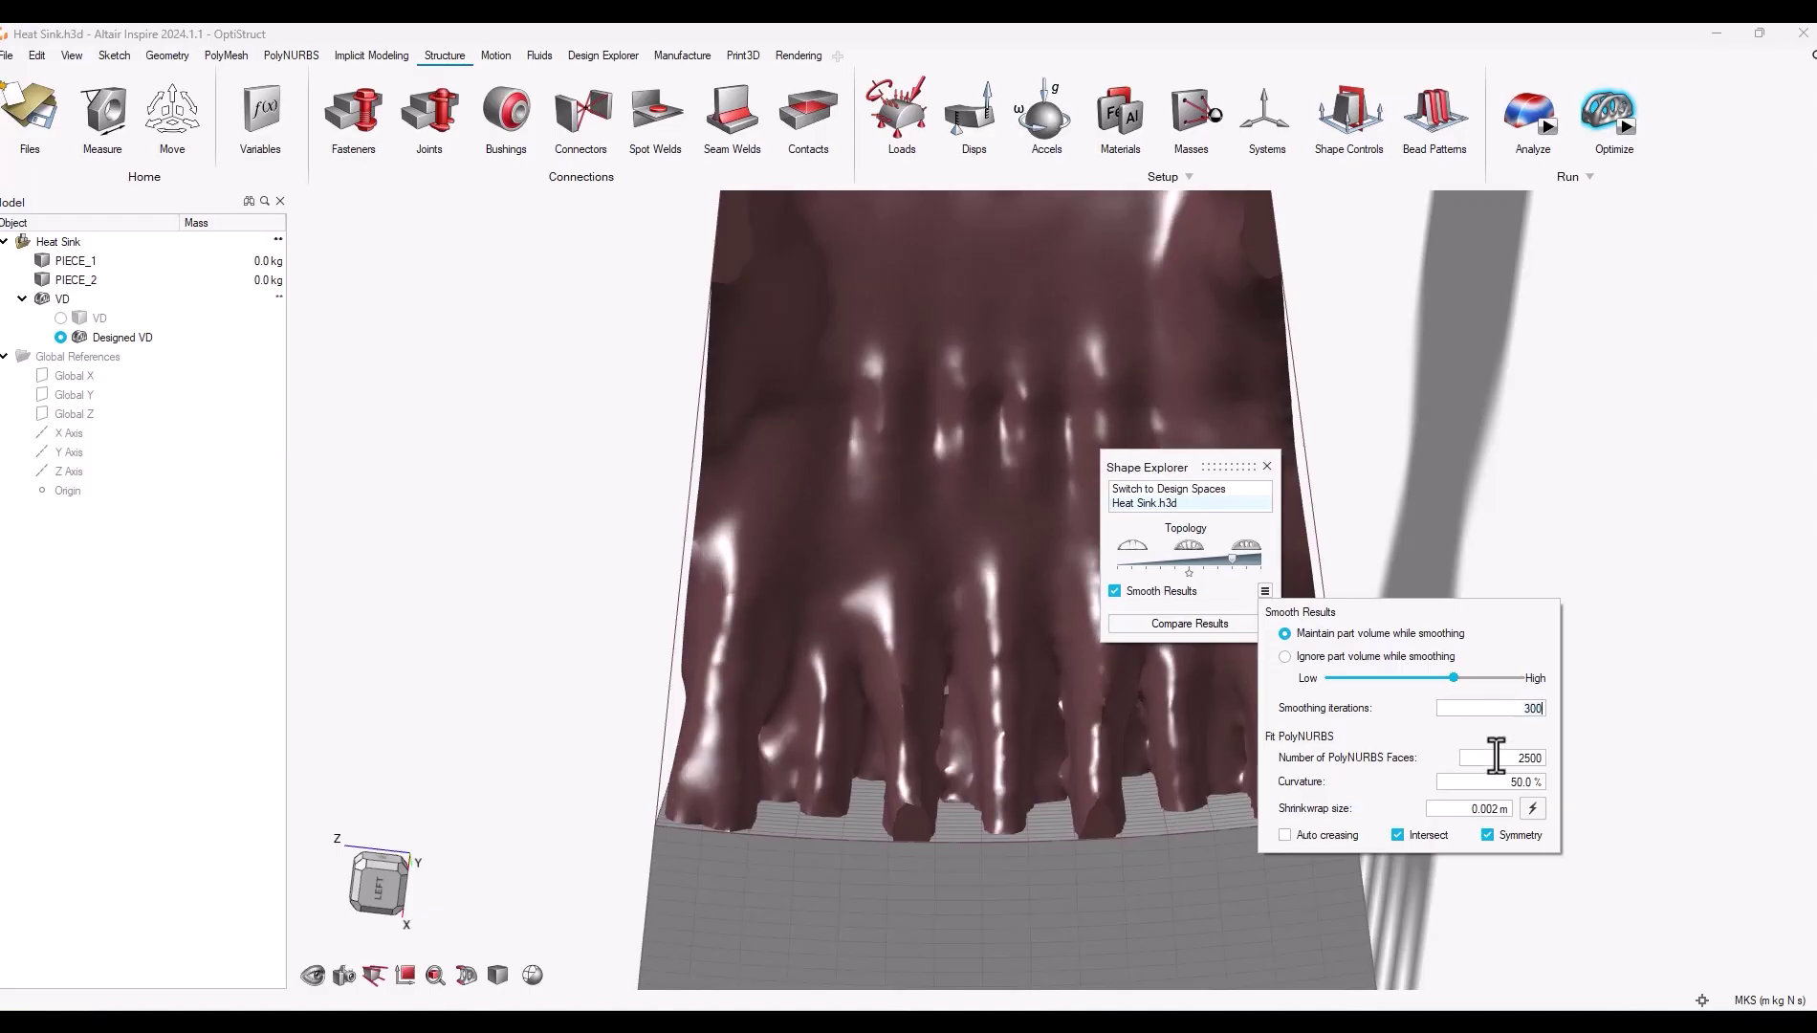
click(1488, 757)
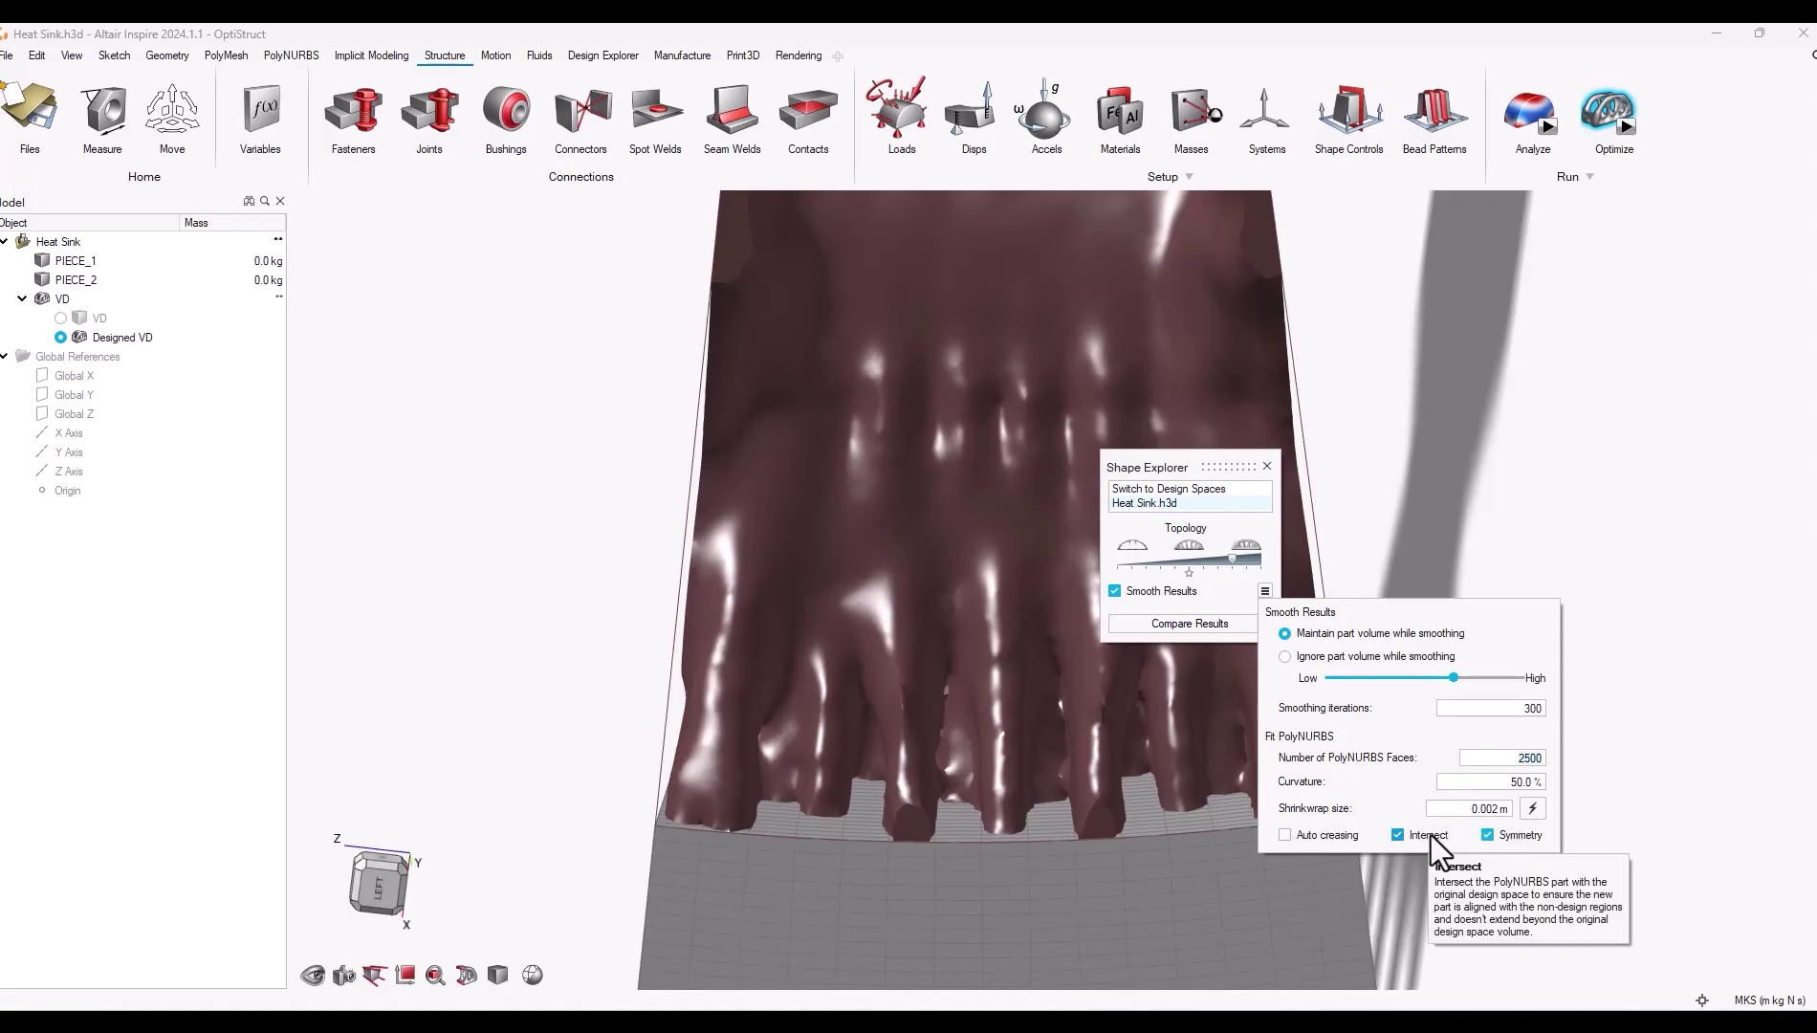
click(1267, 465)
Fit a PolyNURBS part to the Designed VD shape with 2500 faces, 50% curvature and no auto creasing
scroll(1238, 572, down, 5)
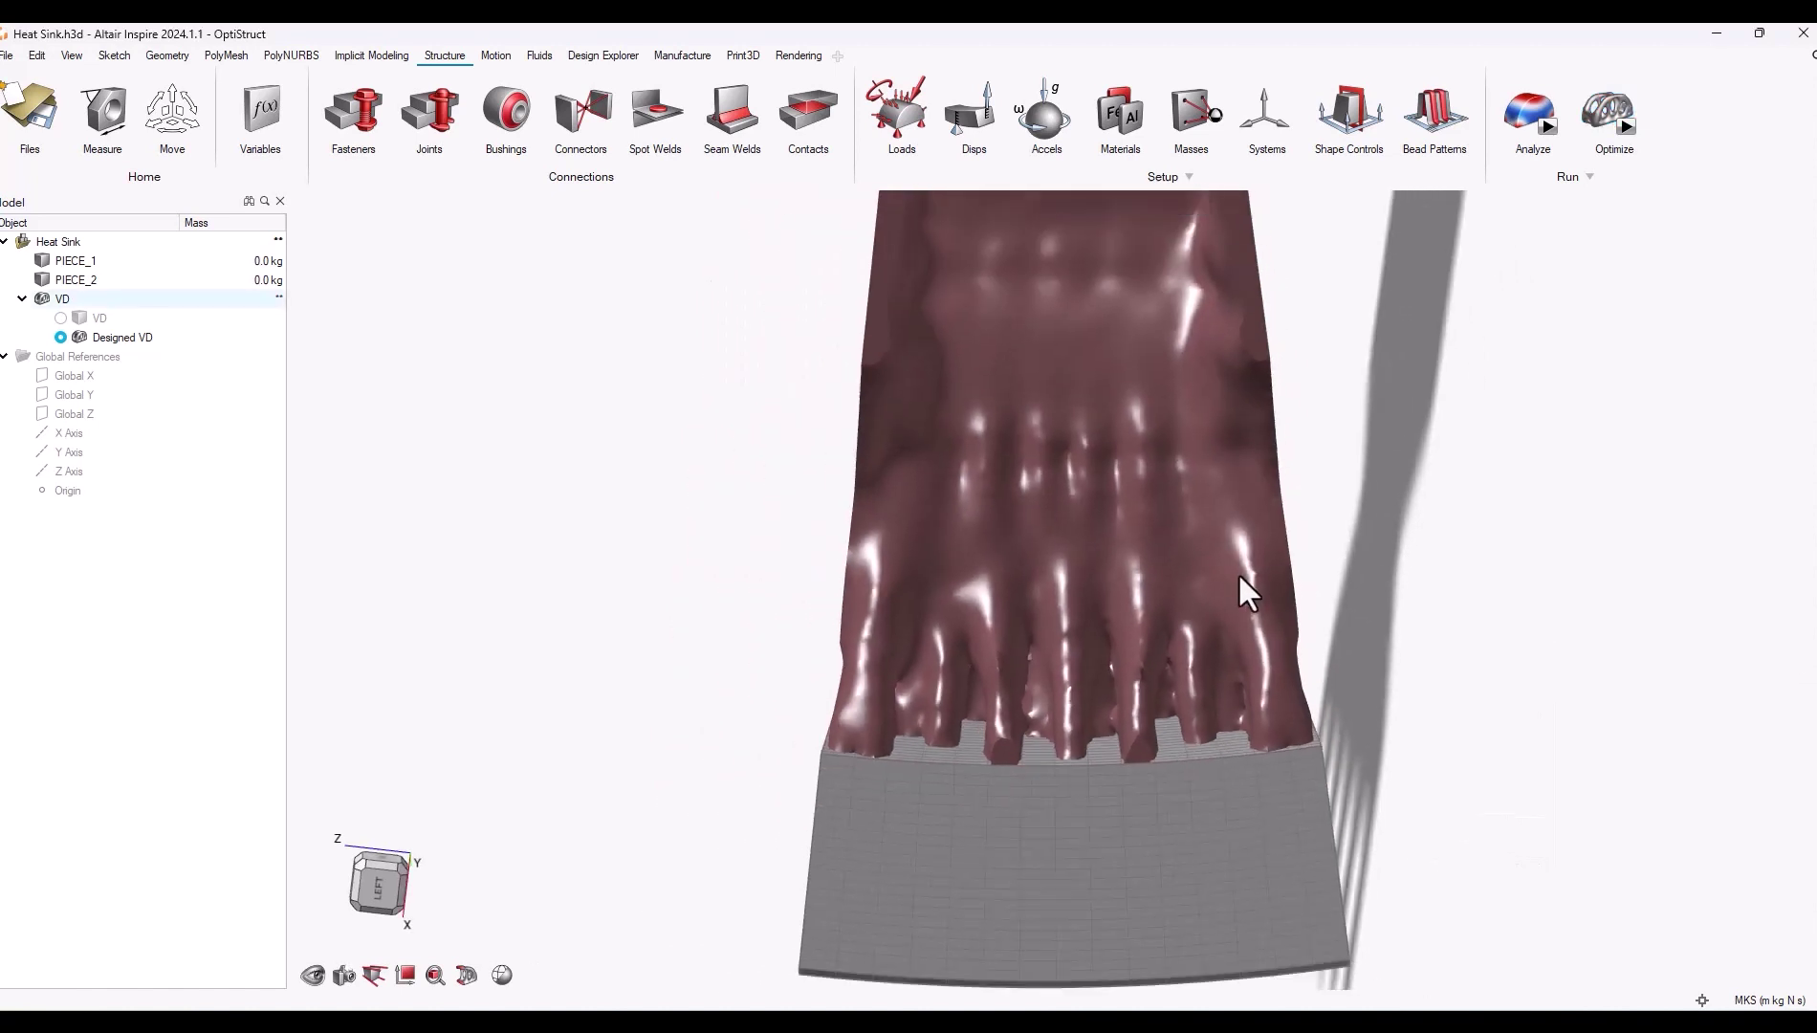
right_drag(910, 538, 1138, 598)
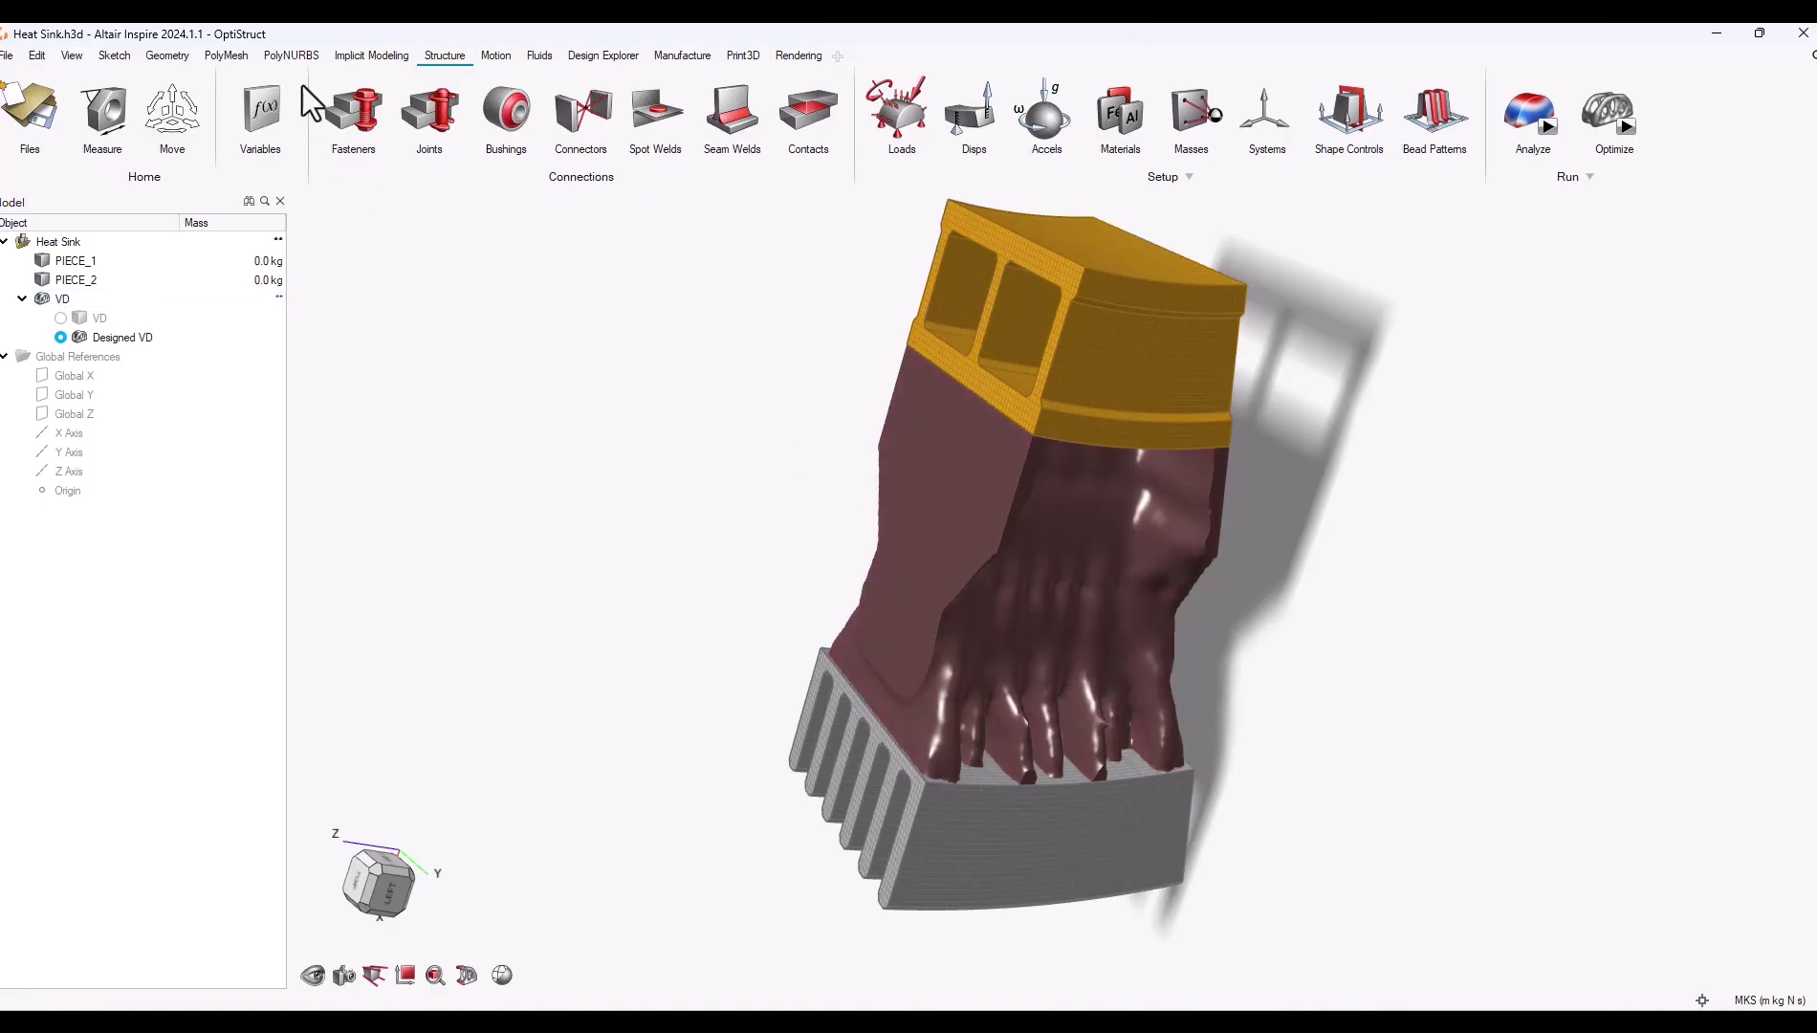
click(302, 58)
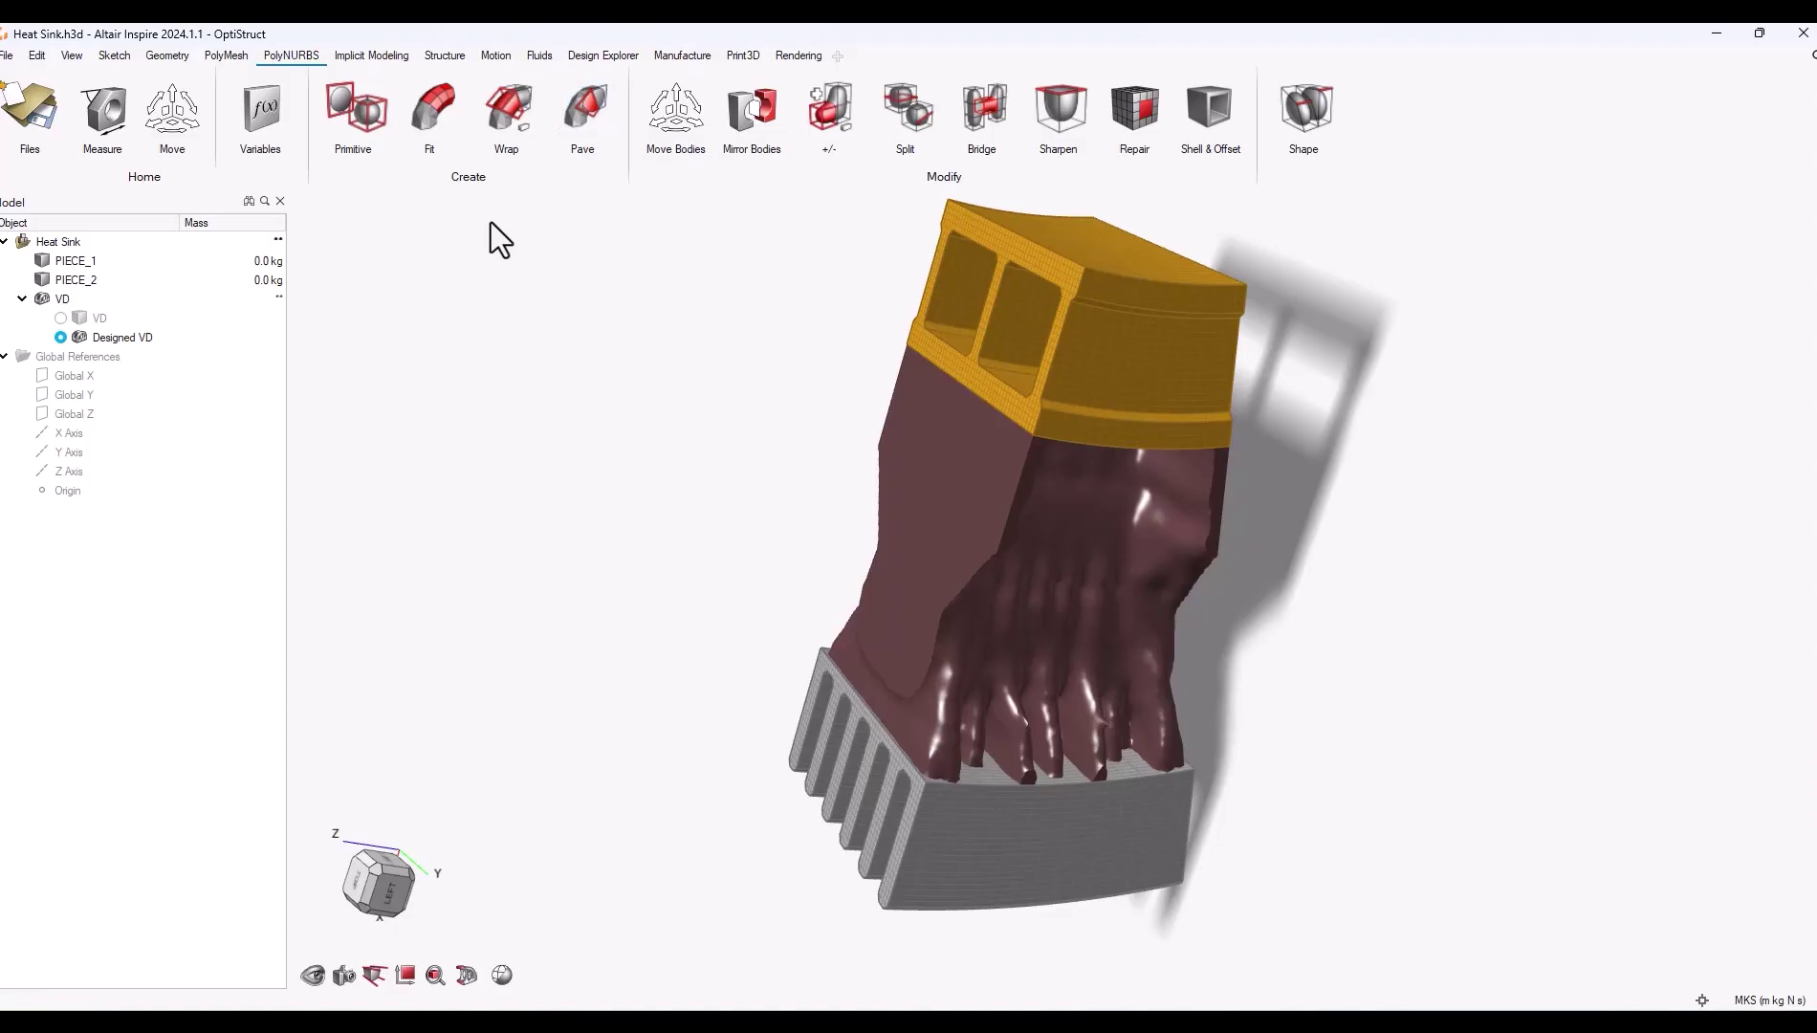
click(430, 108)
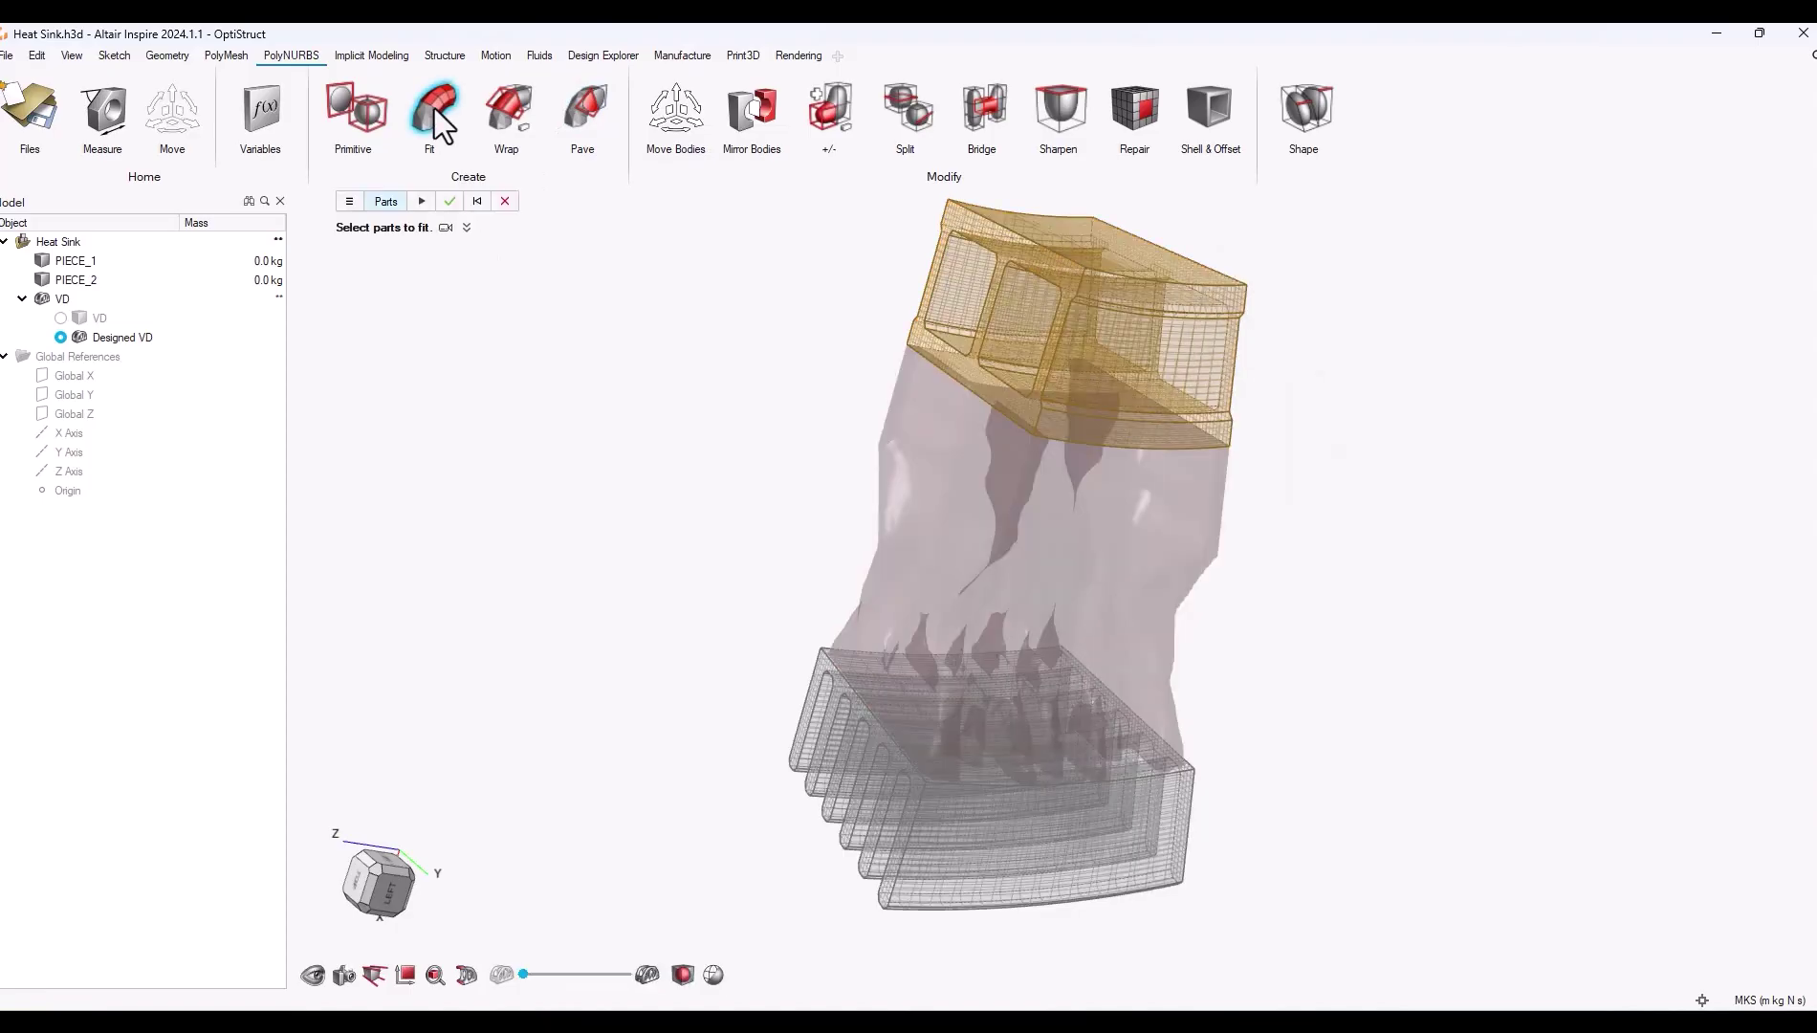
click(1001, 490)
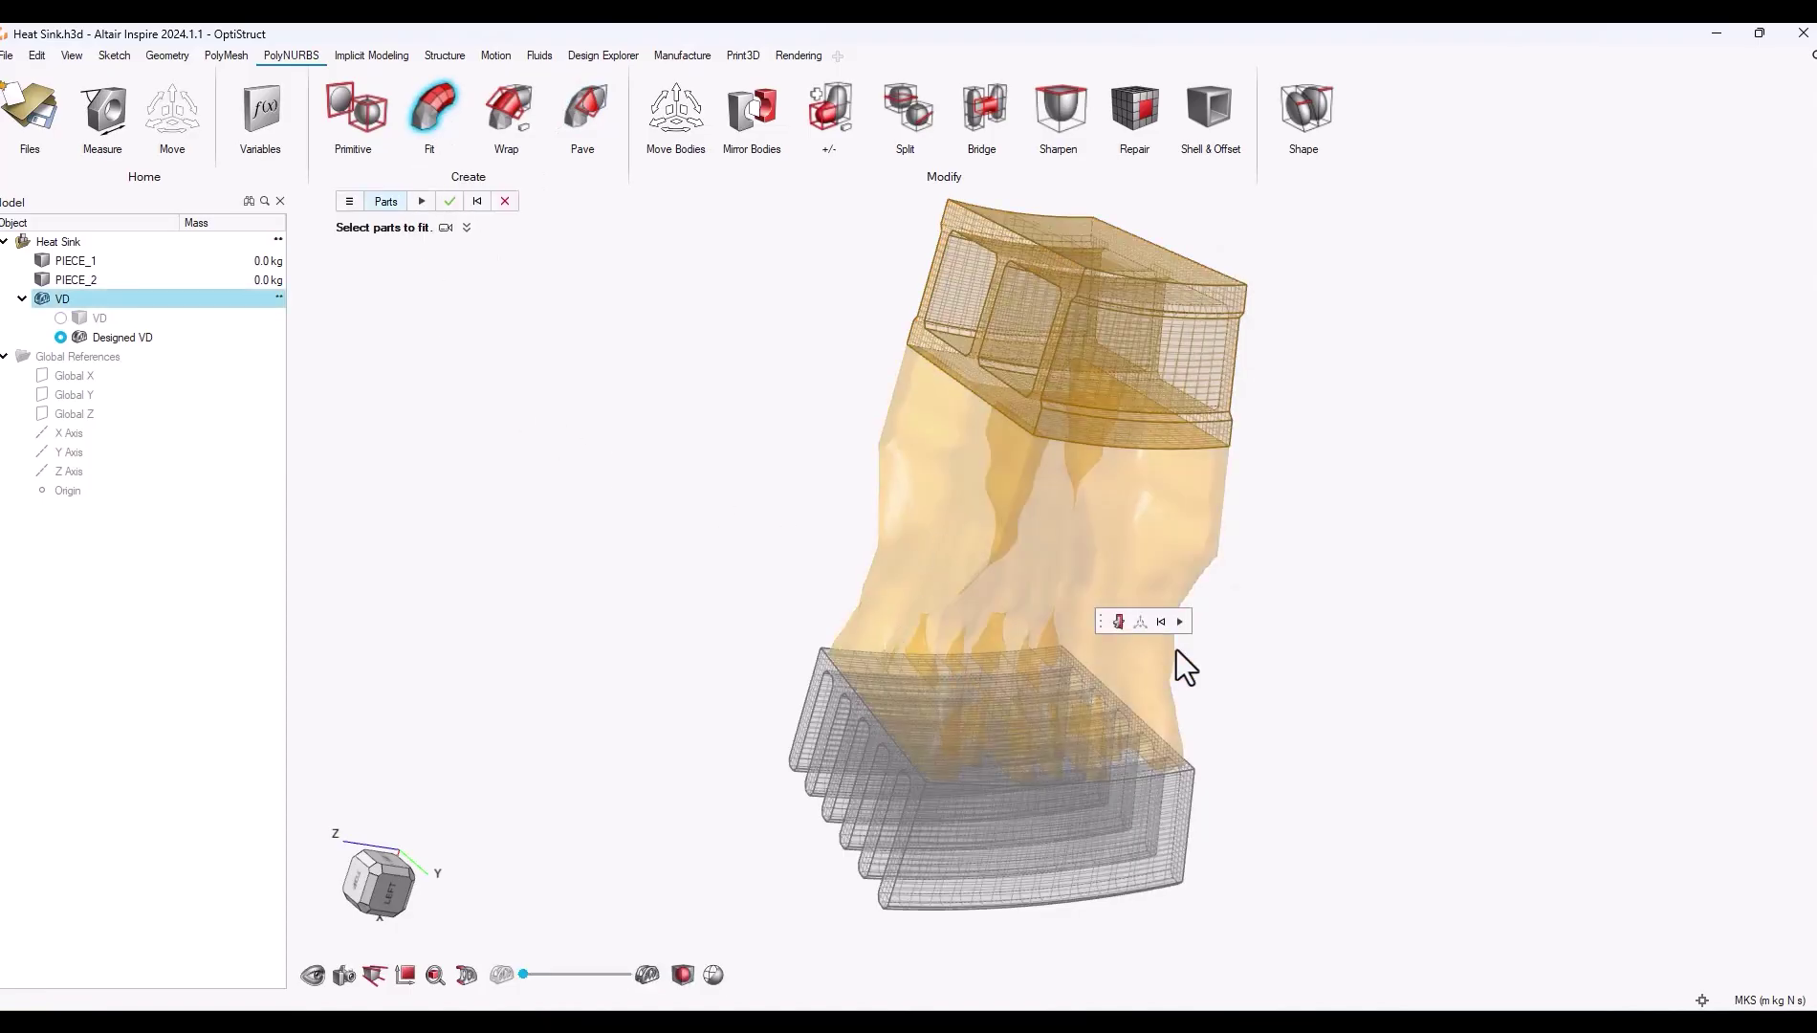
click(346, 204)
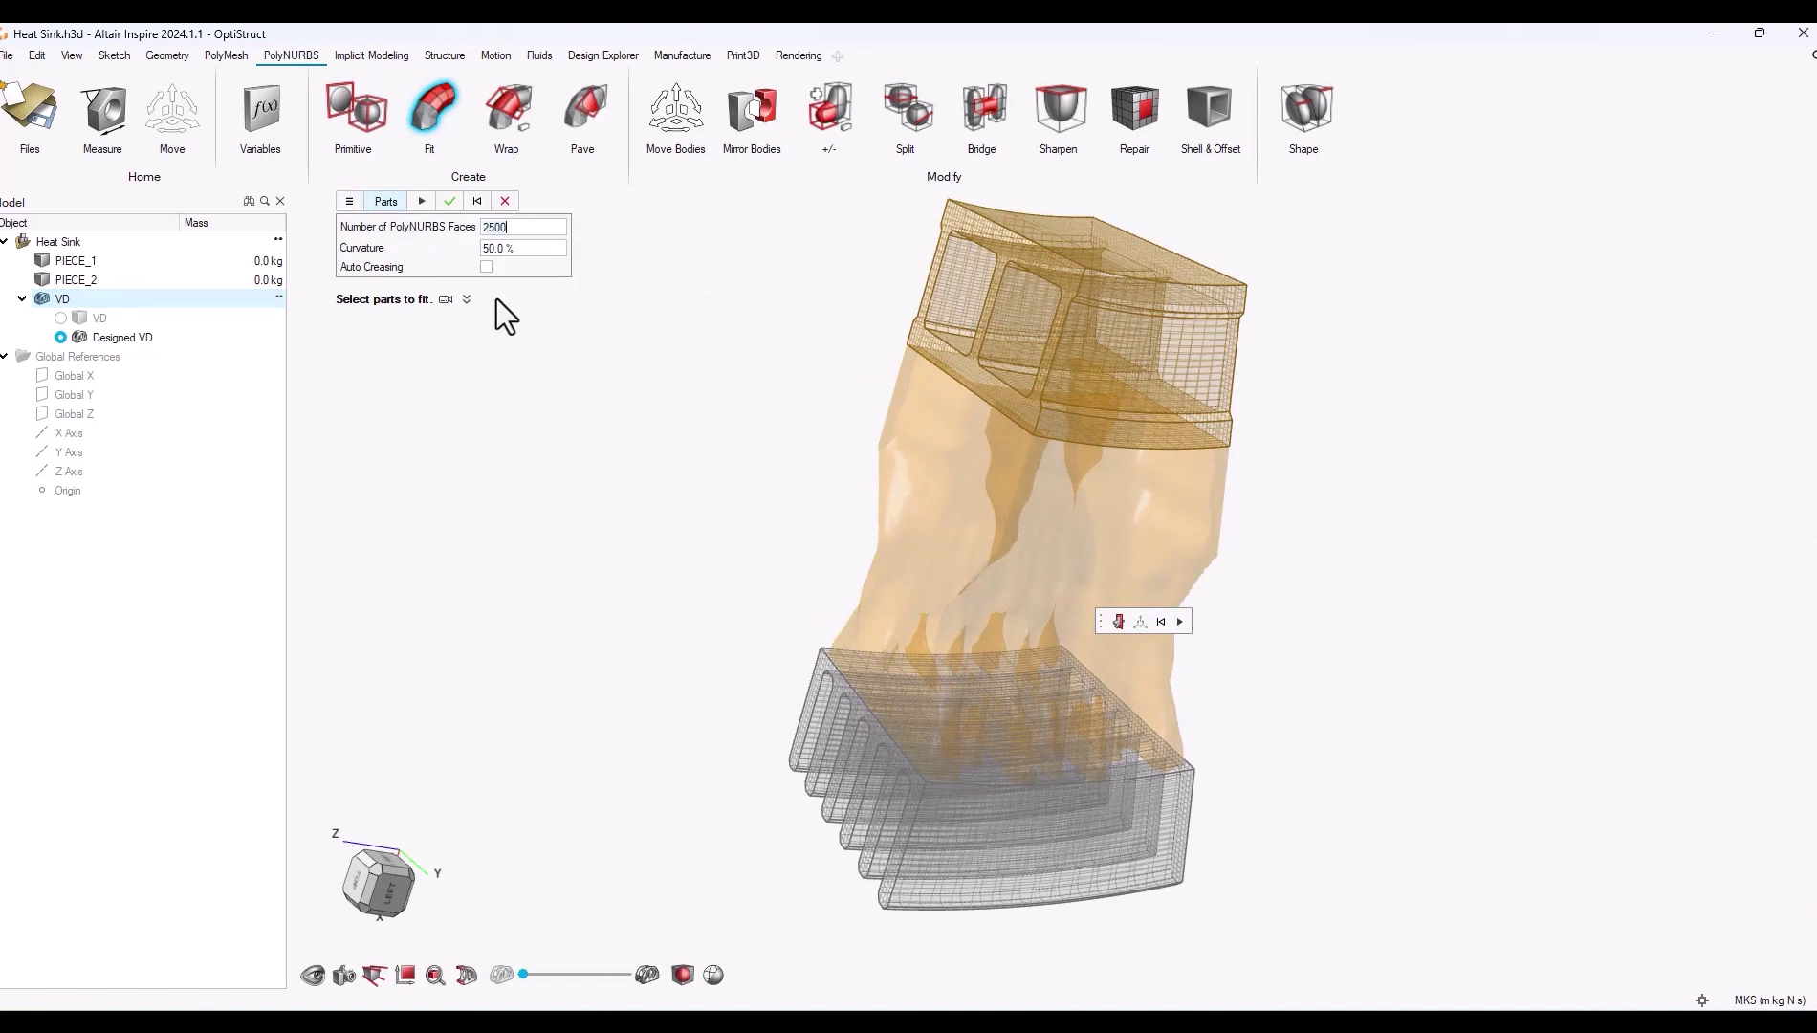
click(414, 207)
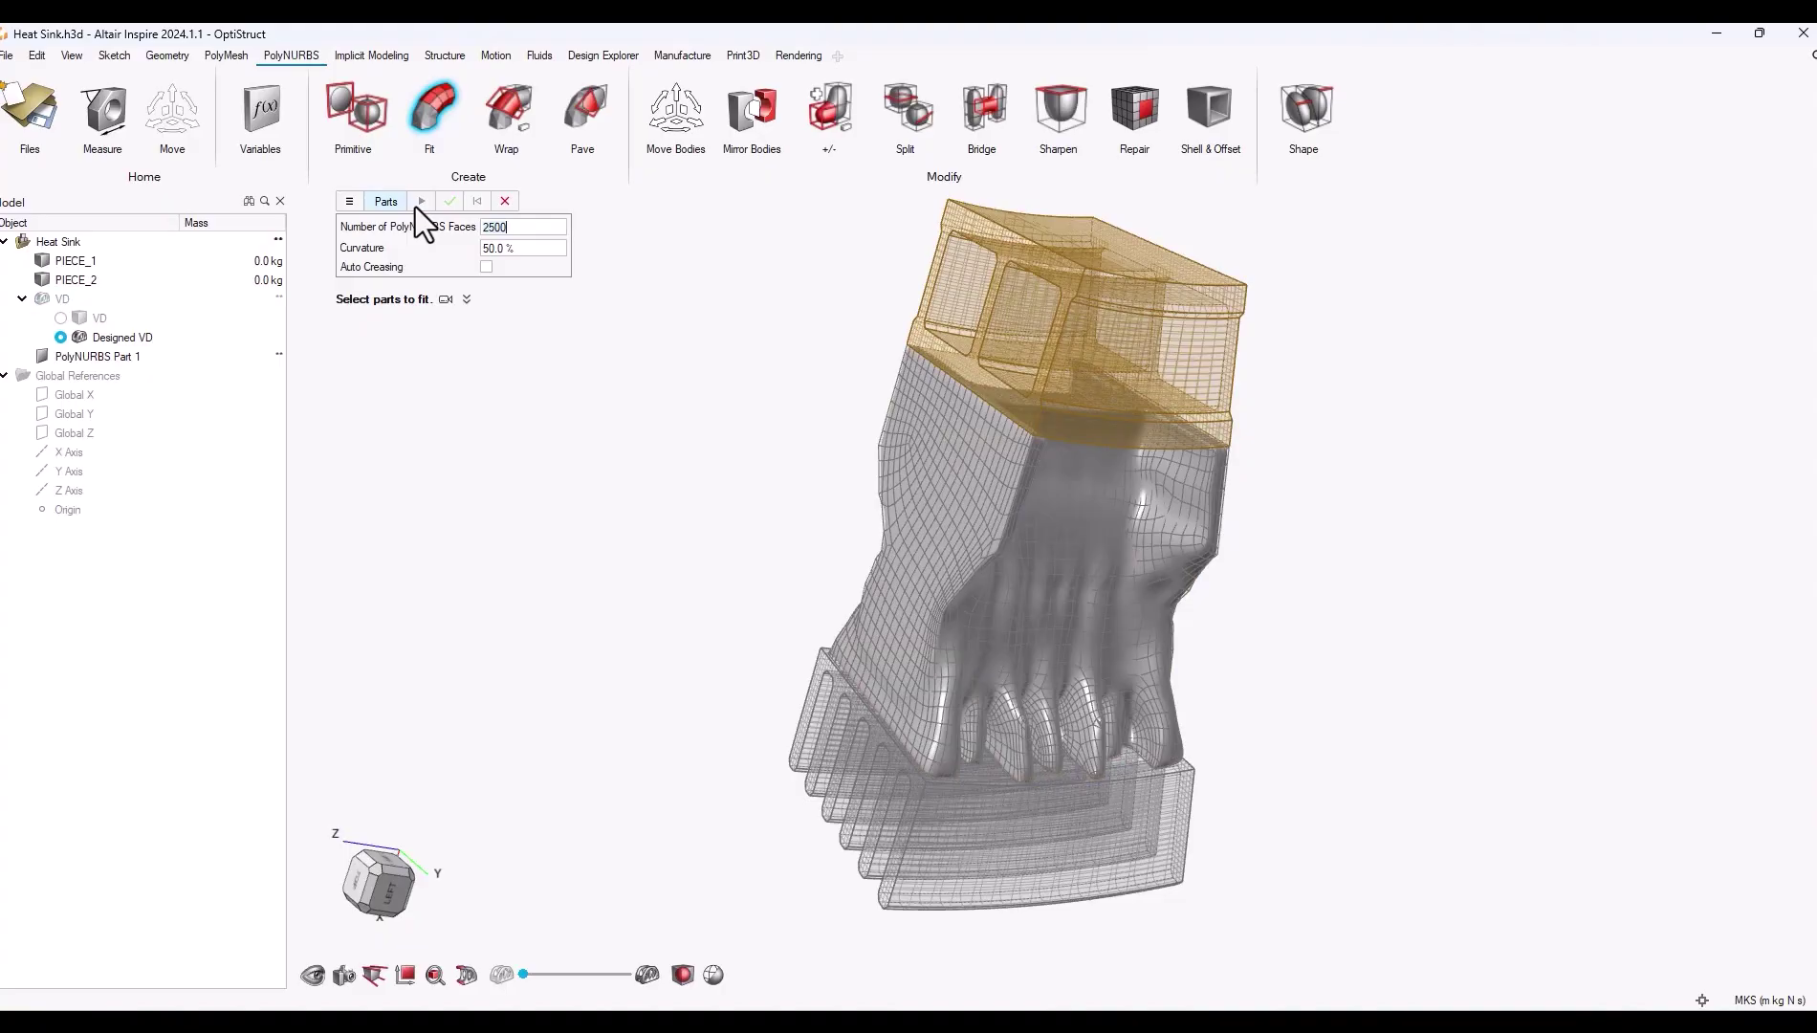
right_click(513, 425)
Reshape the flat side of the fitted PolyNURBS part by selecting and moving a single cage face
scroll(924, 534, up, 3)
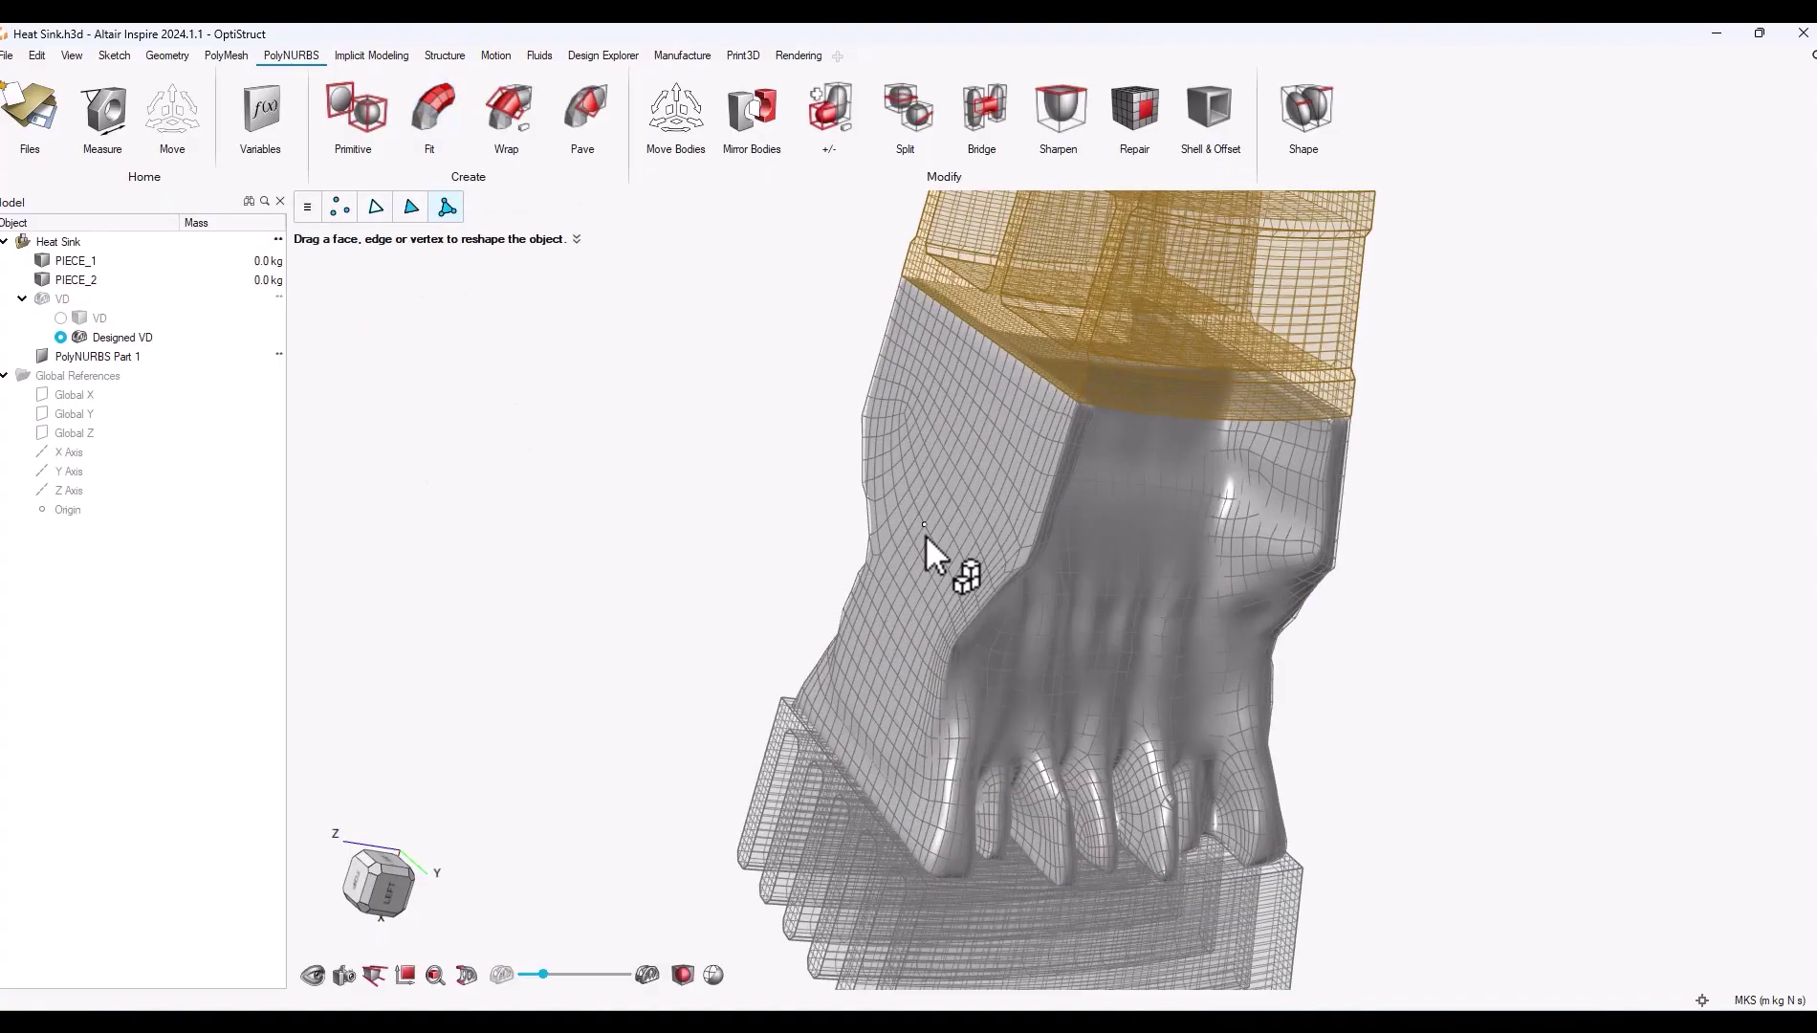
scroll(924, 534, up, 3)
right_drag(927, 574, 1095, 620)
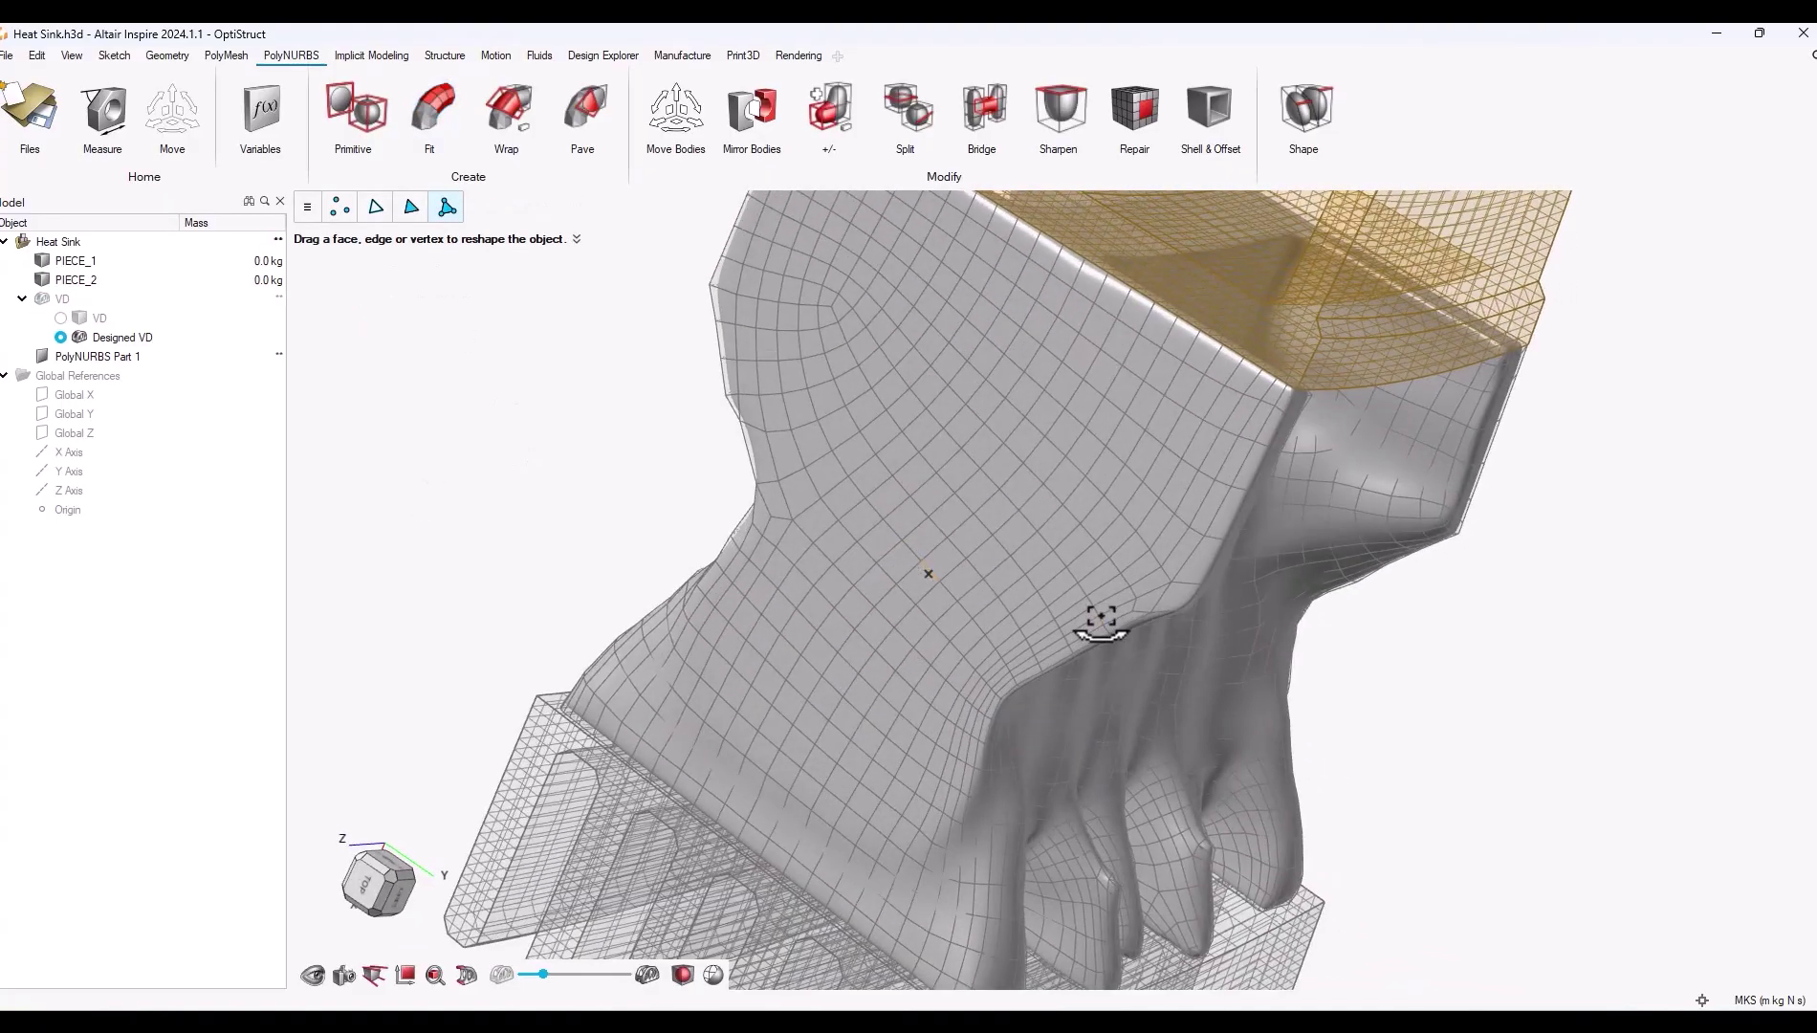
click(843, 404)
right_drag(845, 414, 407, 498)
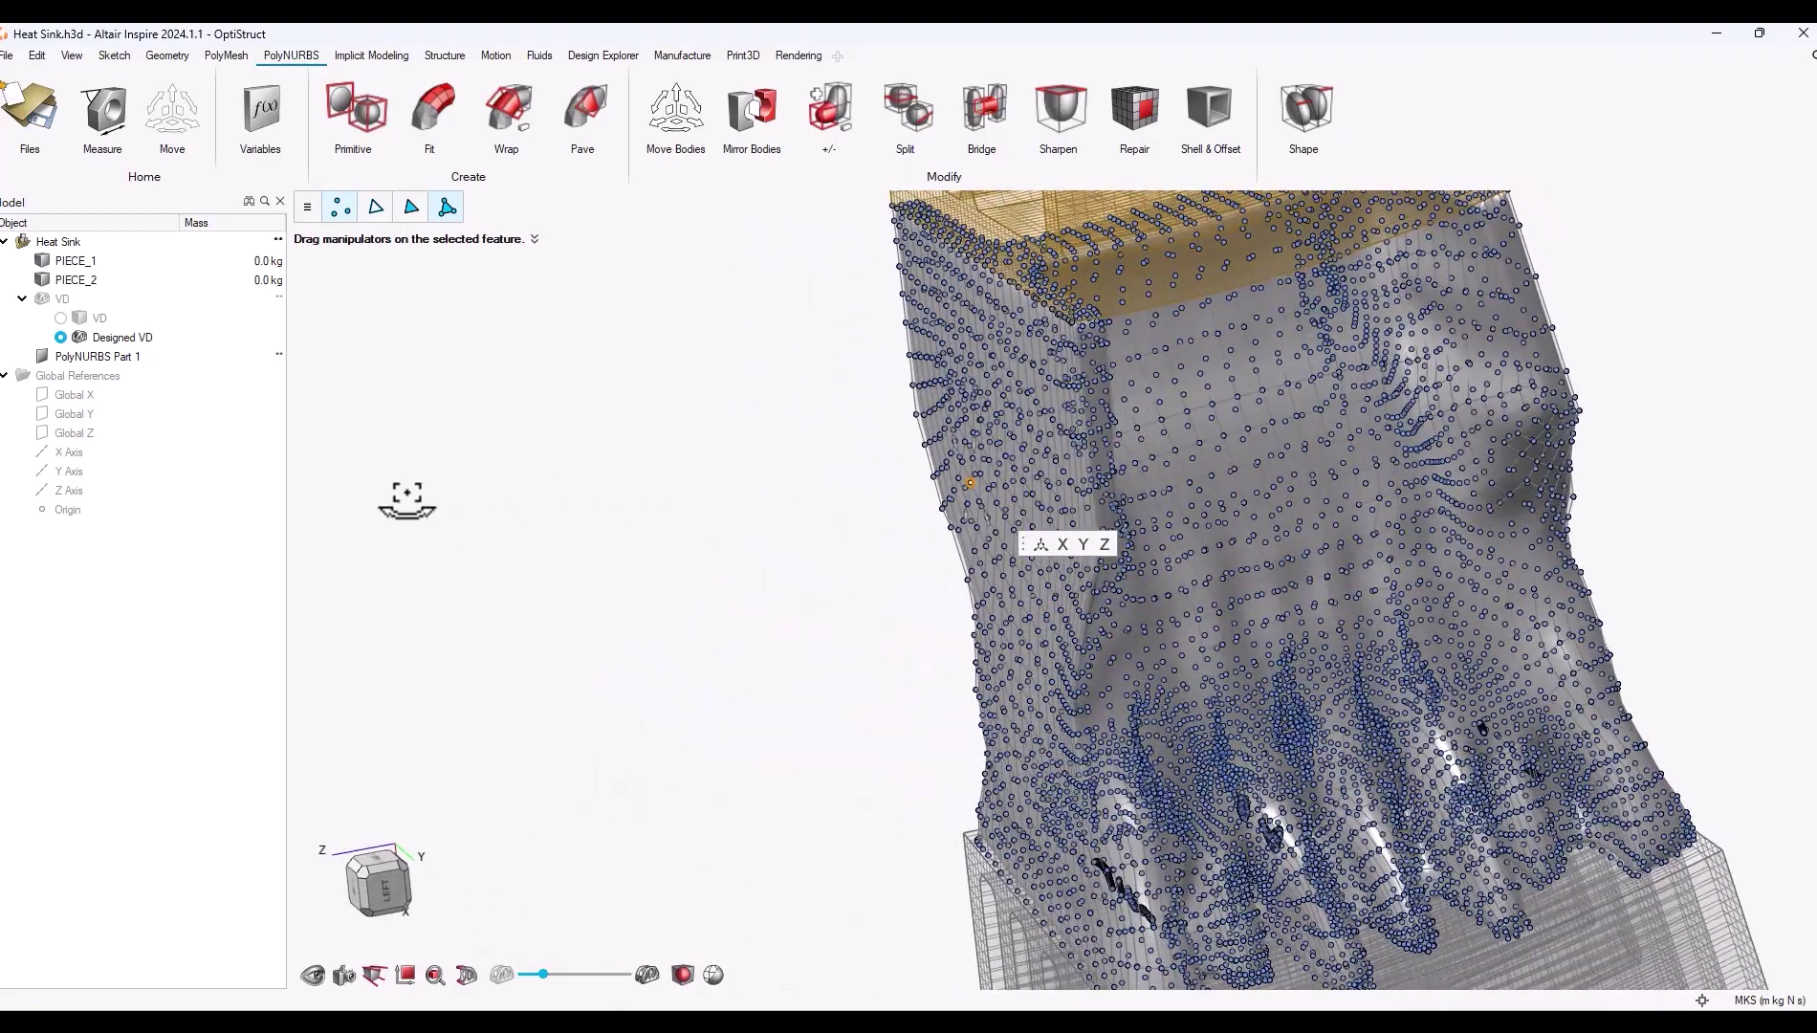
scroll(860, 512, up, 4)
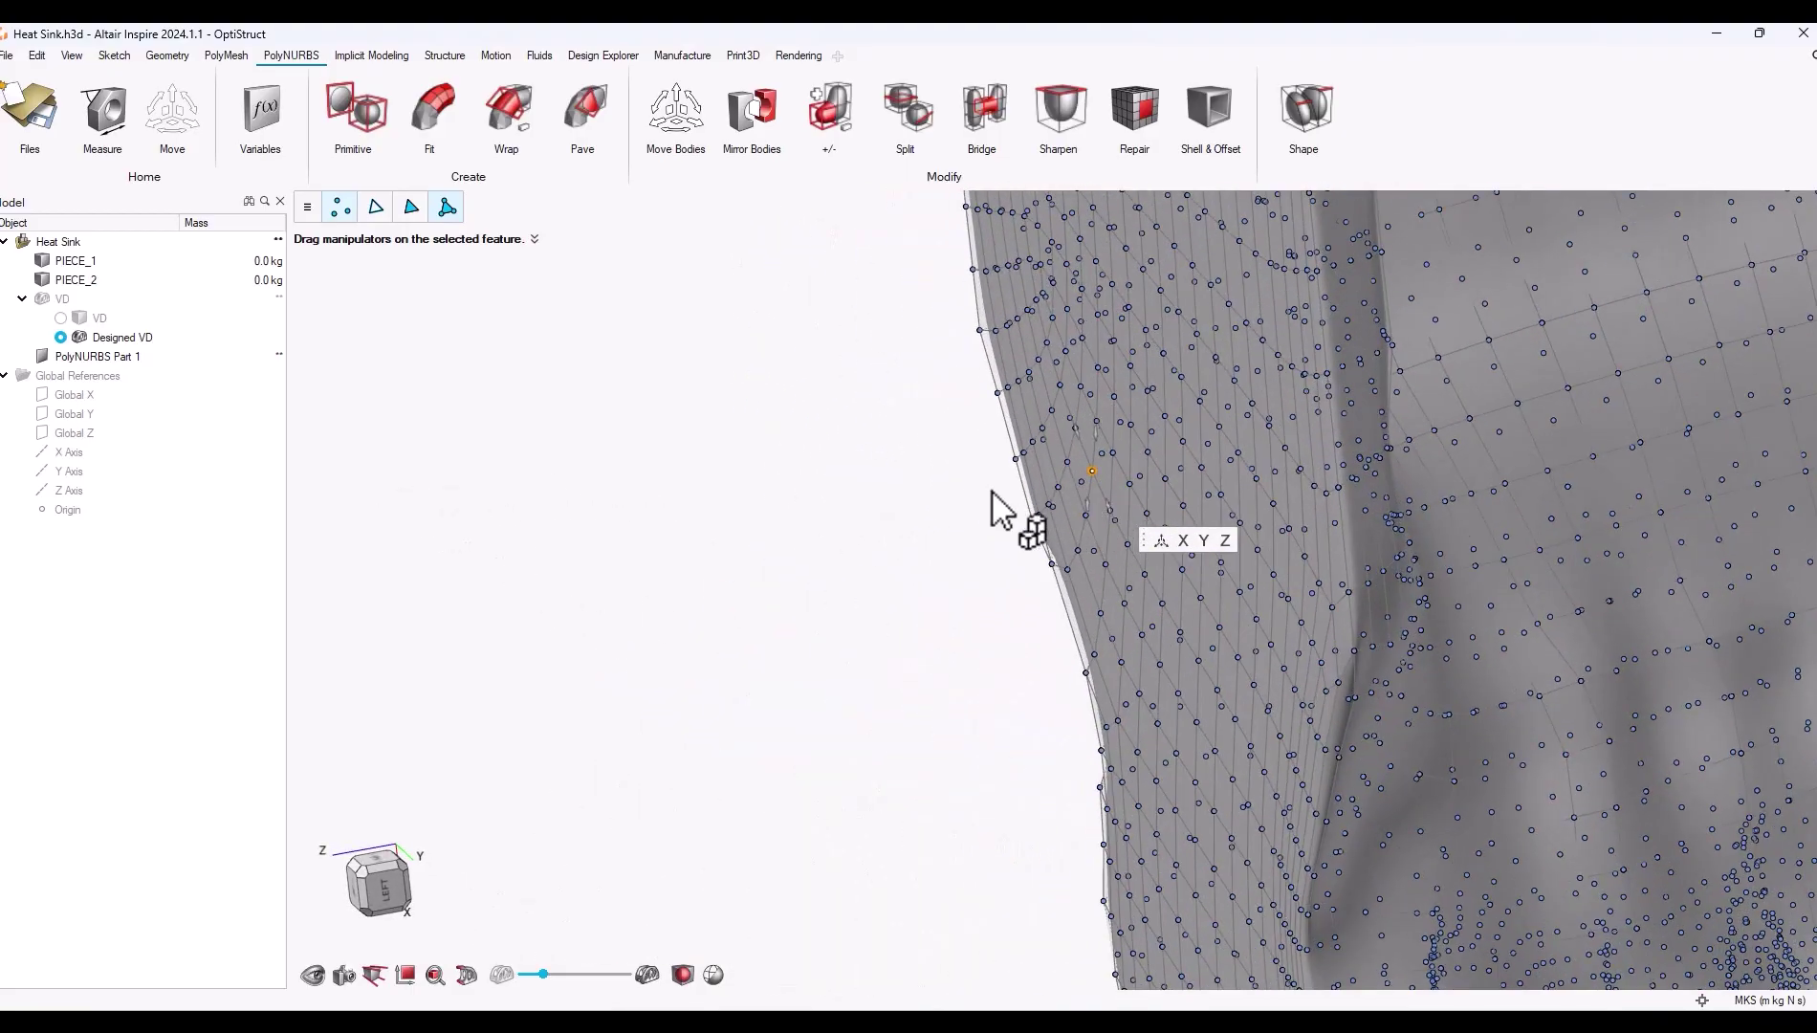
right_drag(994, 507, 1262, 511)
click(1249, 516)
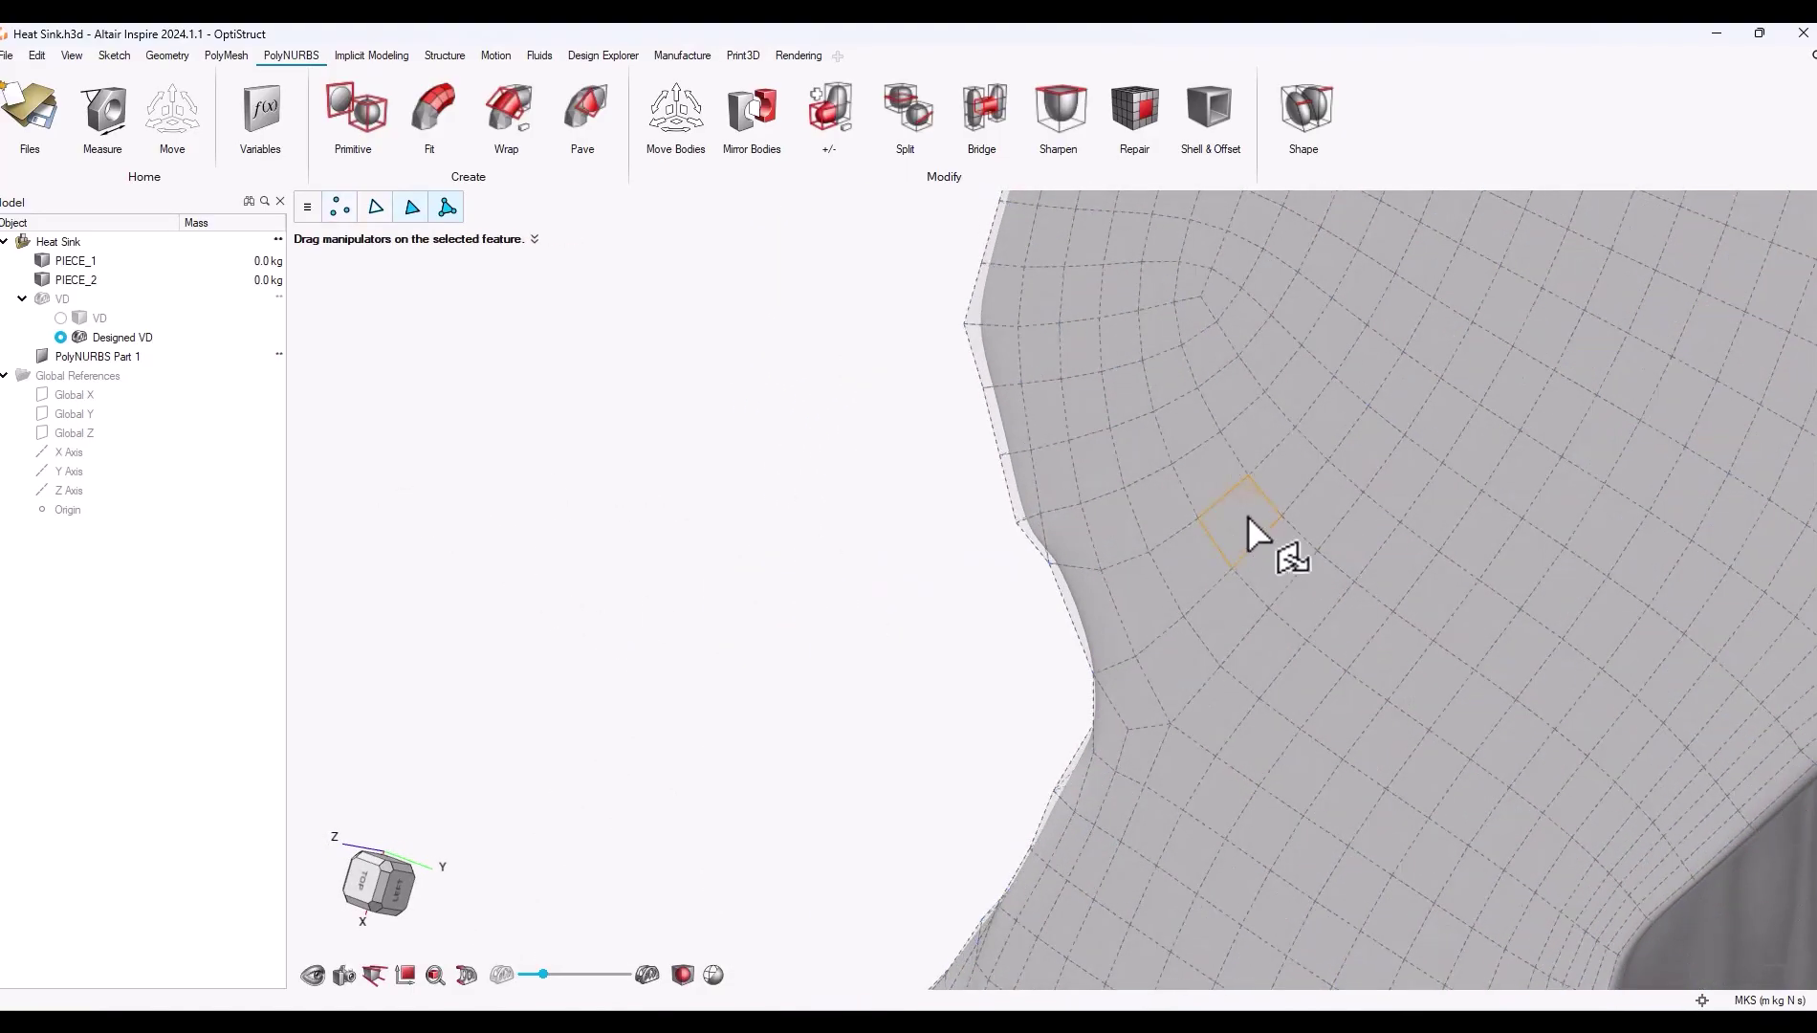
right_drag(1075, 623, 1059, 564)
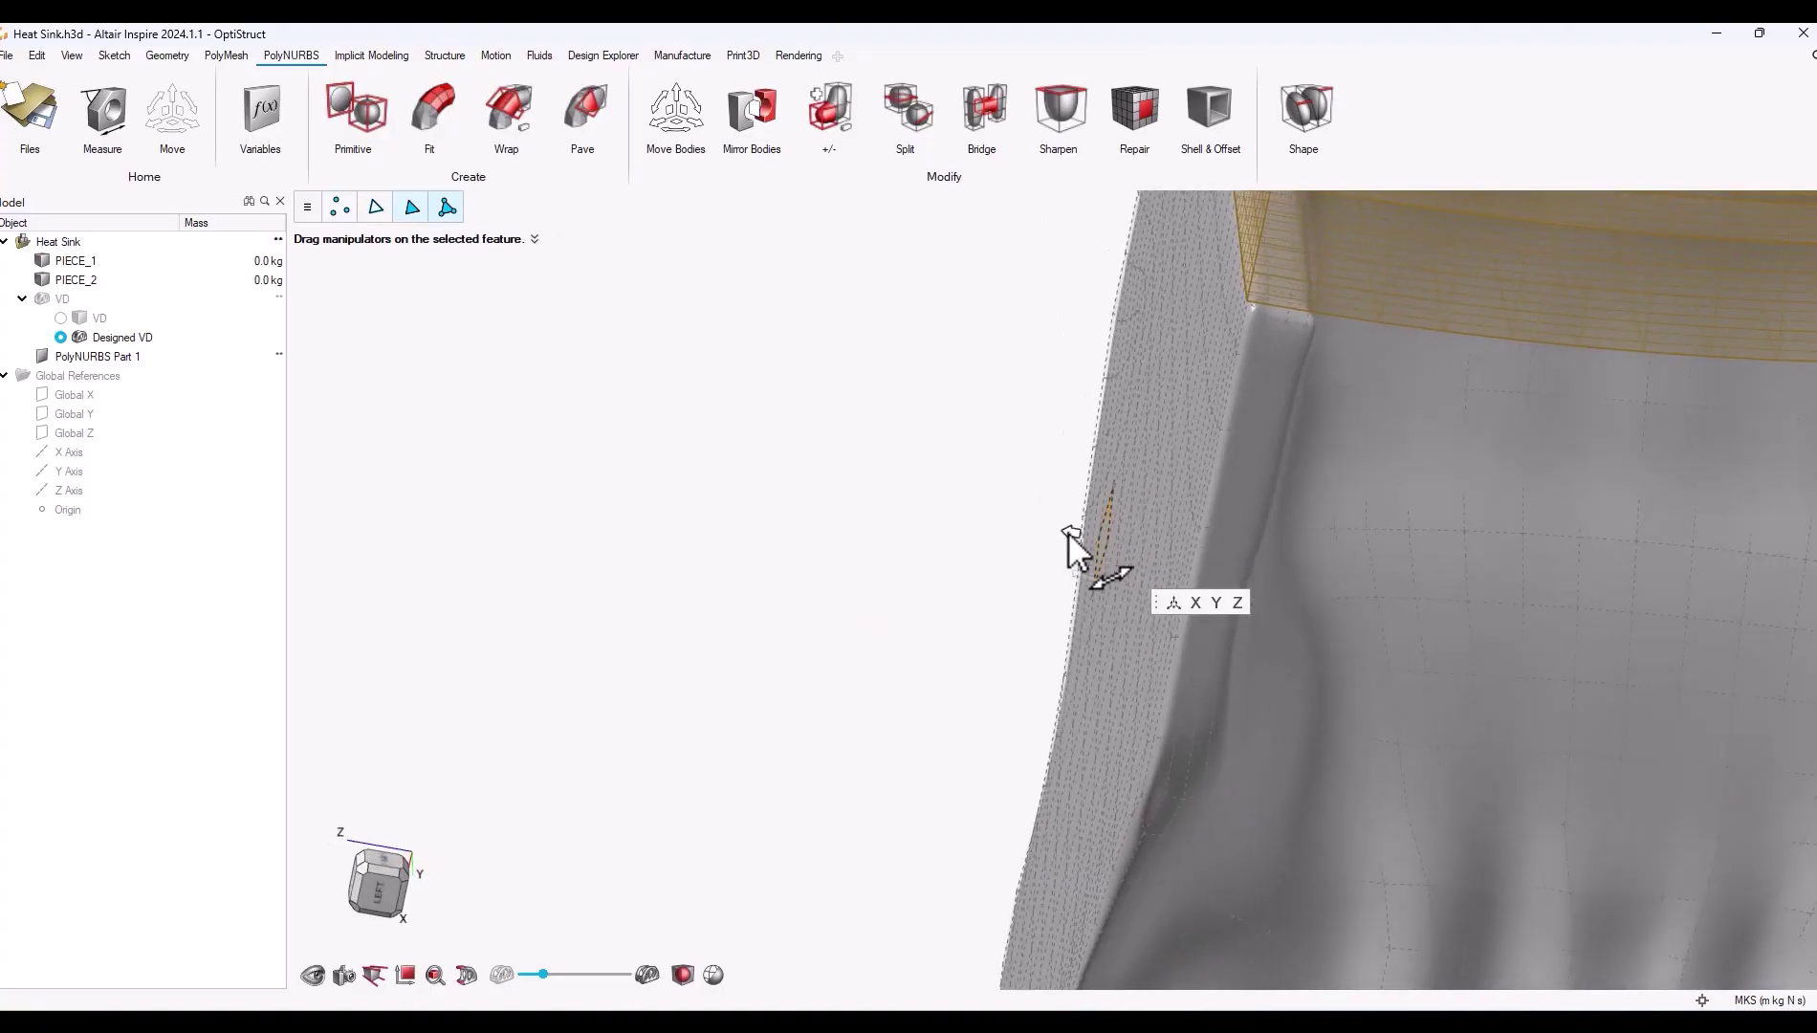
mouse_move(1069, 533)
mouse_down()
mouse_move(1014, 539)
mouse_move(989, 585)
mouse_move(1050, 531)
mouse_move(1099, 548)
mouse_up()
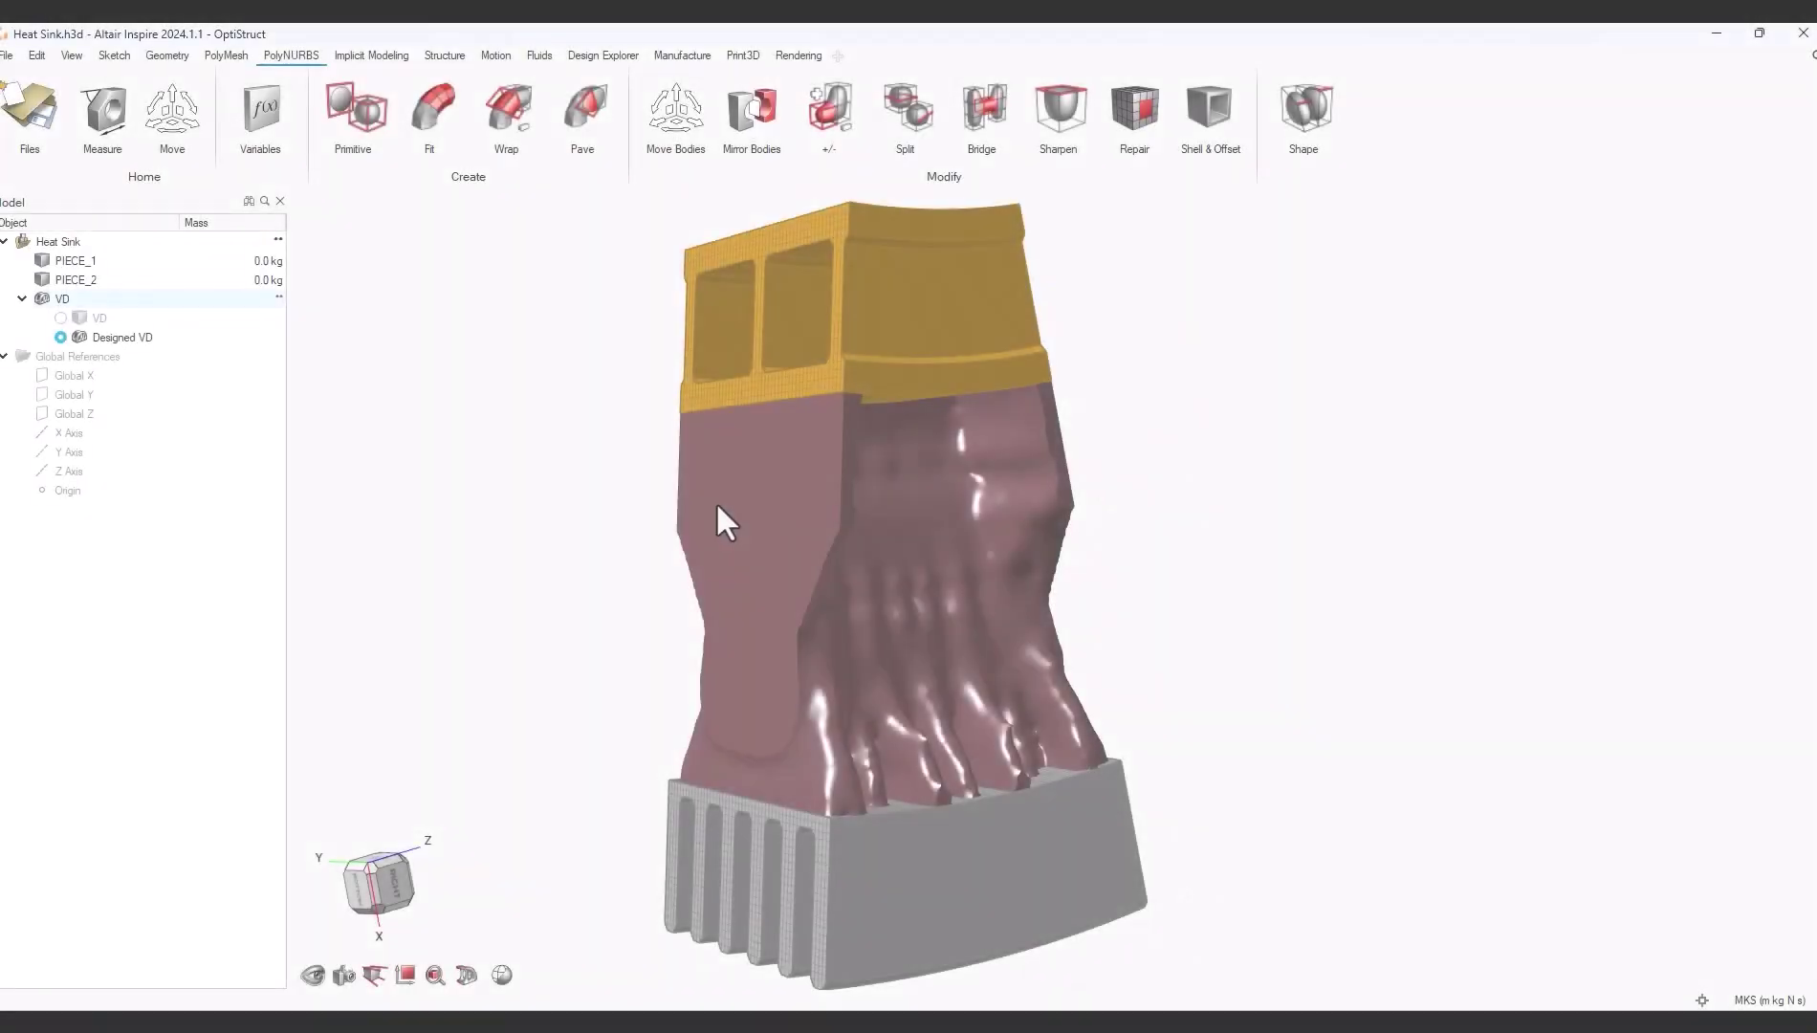
Wrap one fin of the optimized shape with PolyNURBS, starting at its tip and placing three sections along it
click(498, 123)
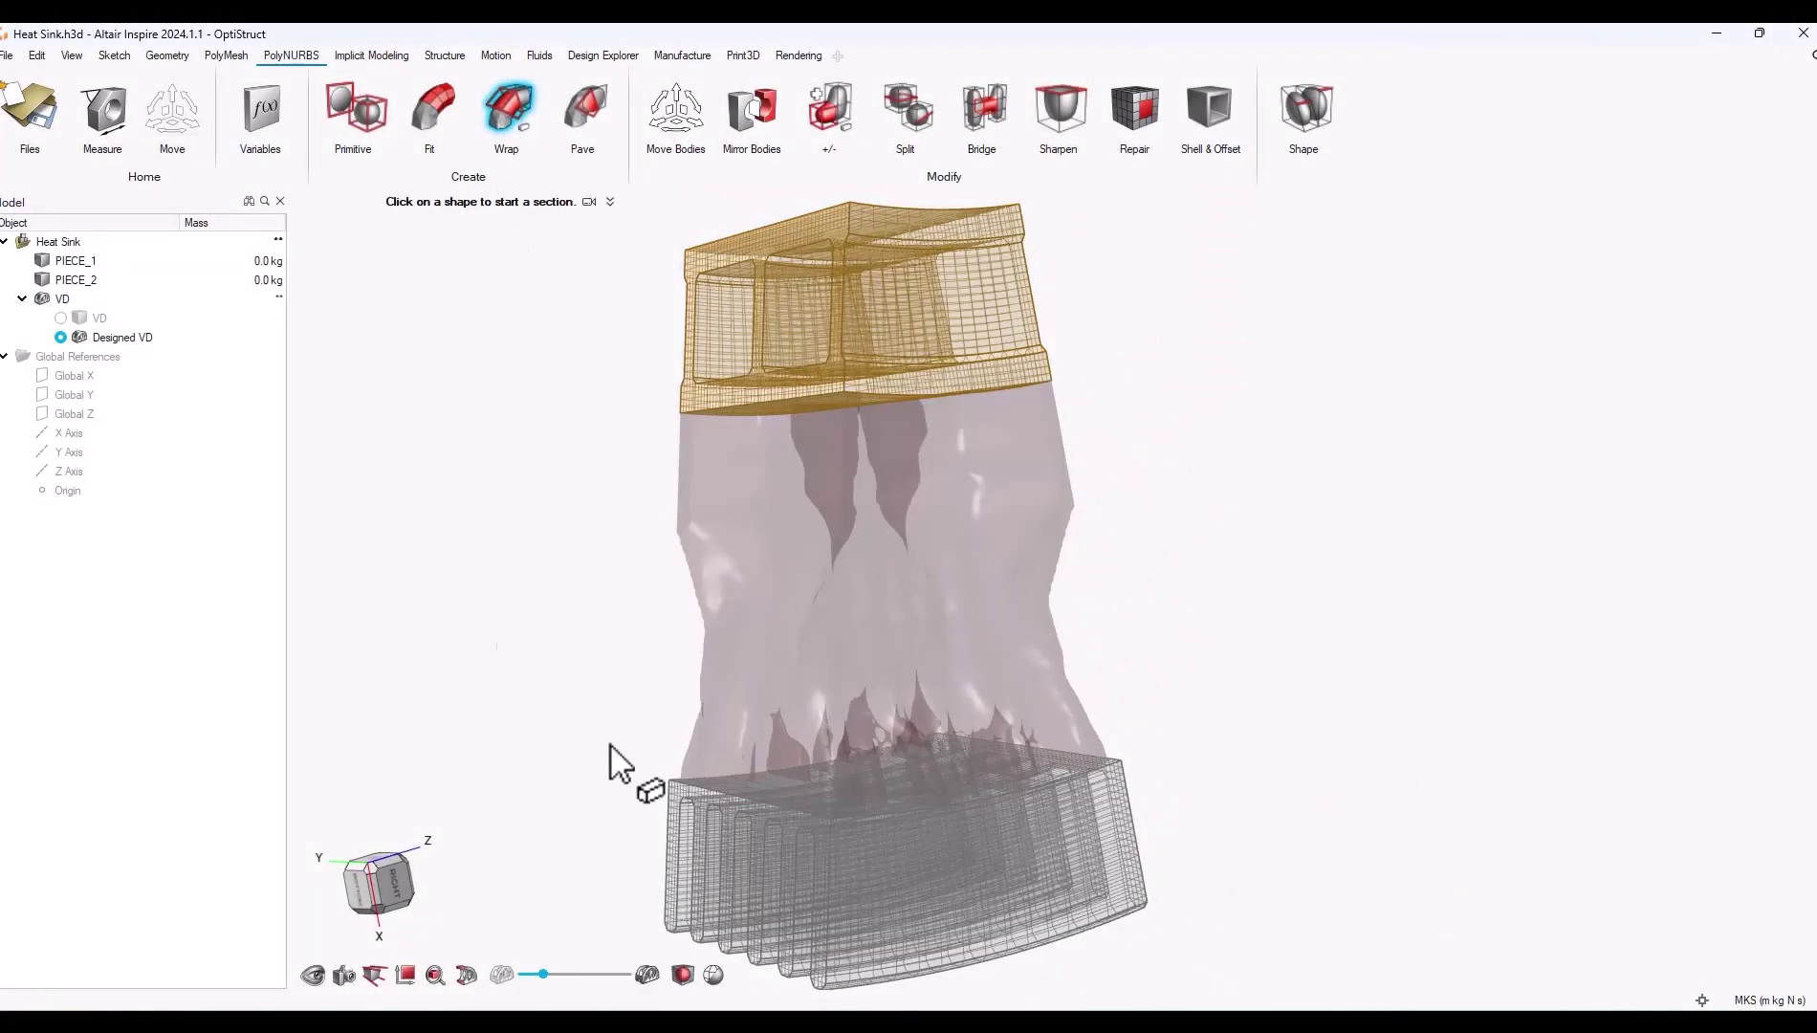
scroll(835, 764, up, 6)
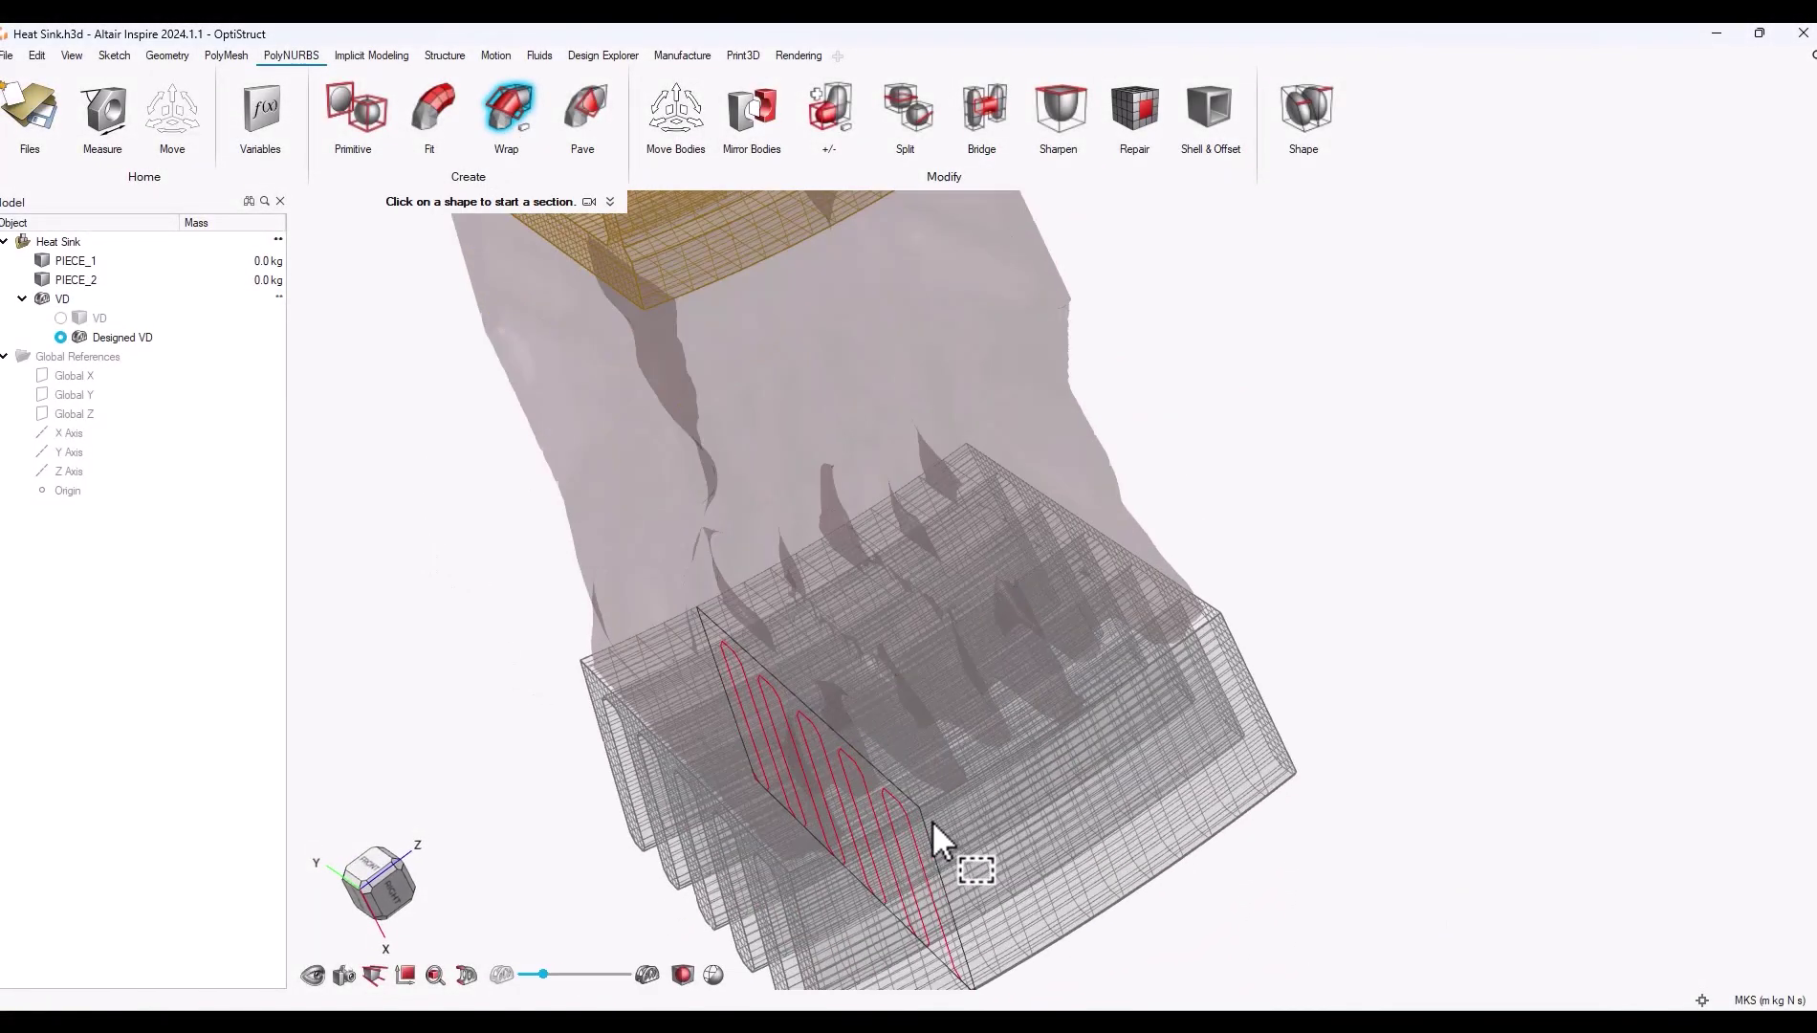
scroll(949, 775, up, 4)
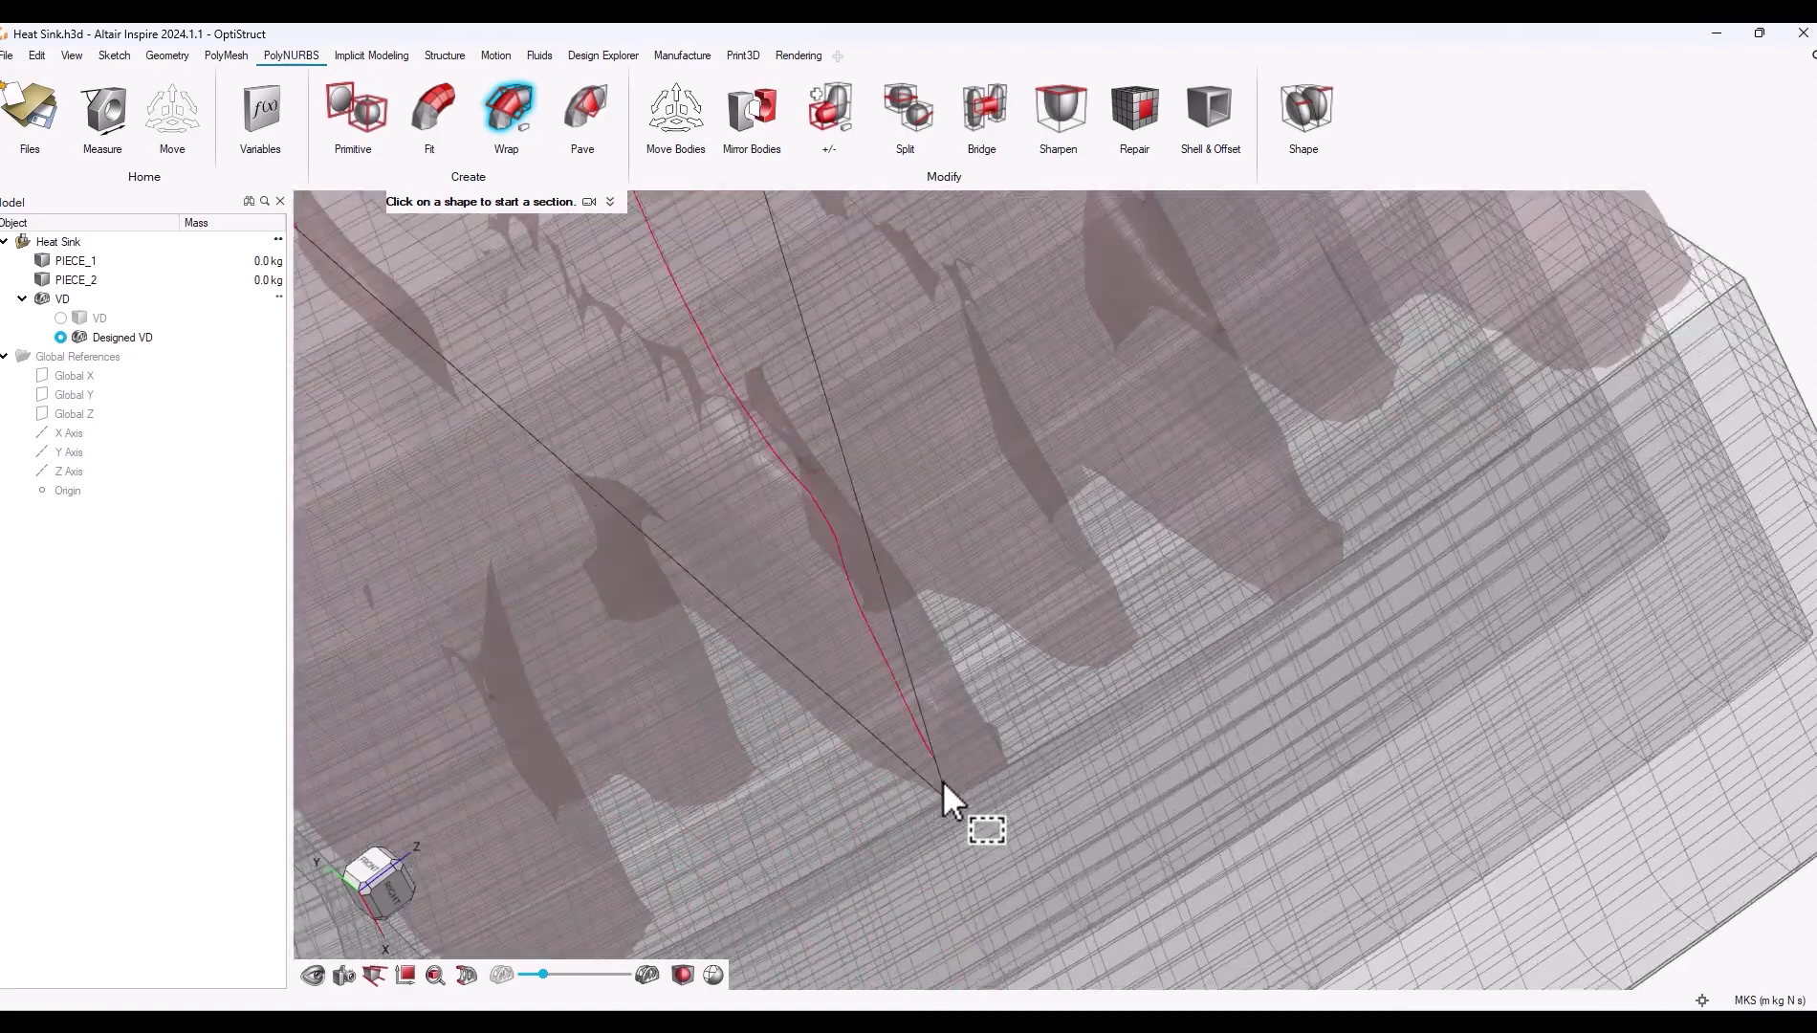
right_drag(948, 799, 952, 742)
click(935, 752)
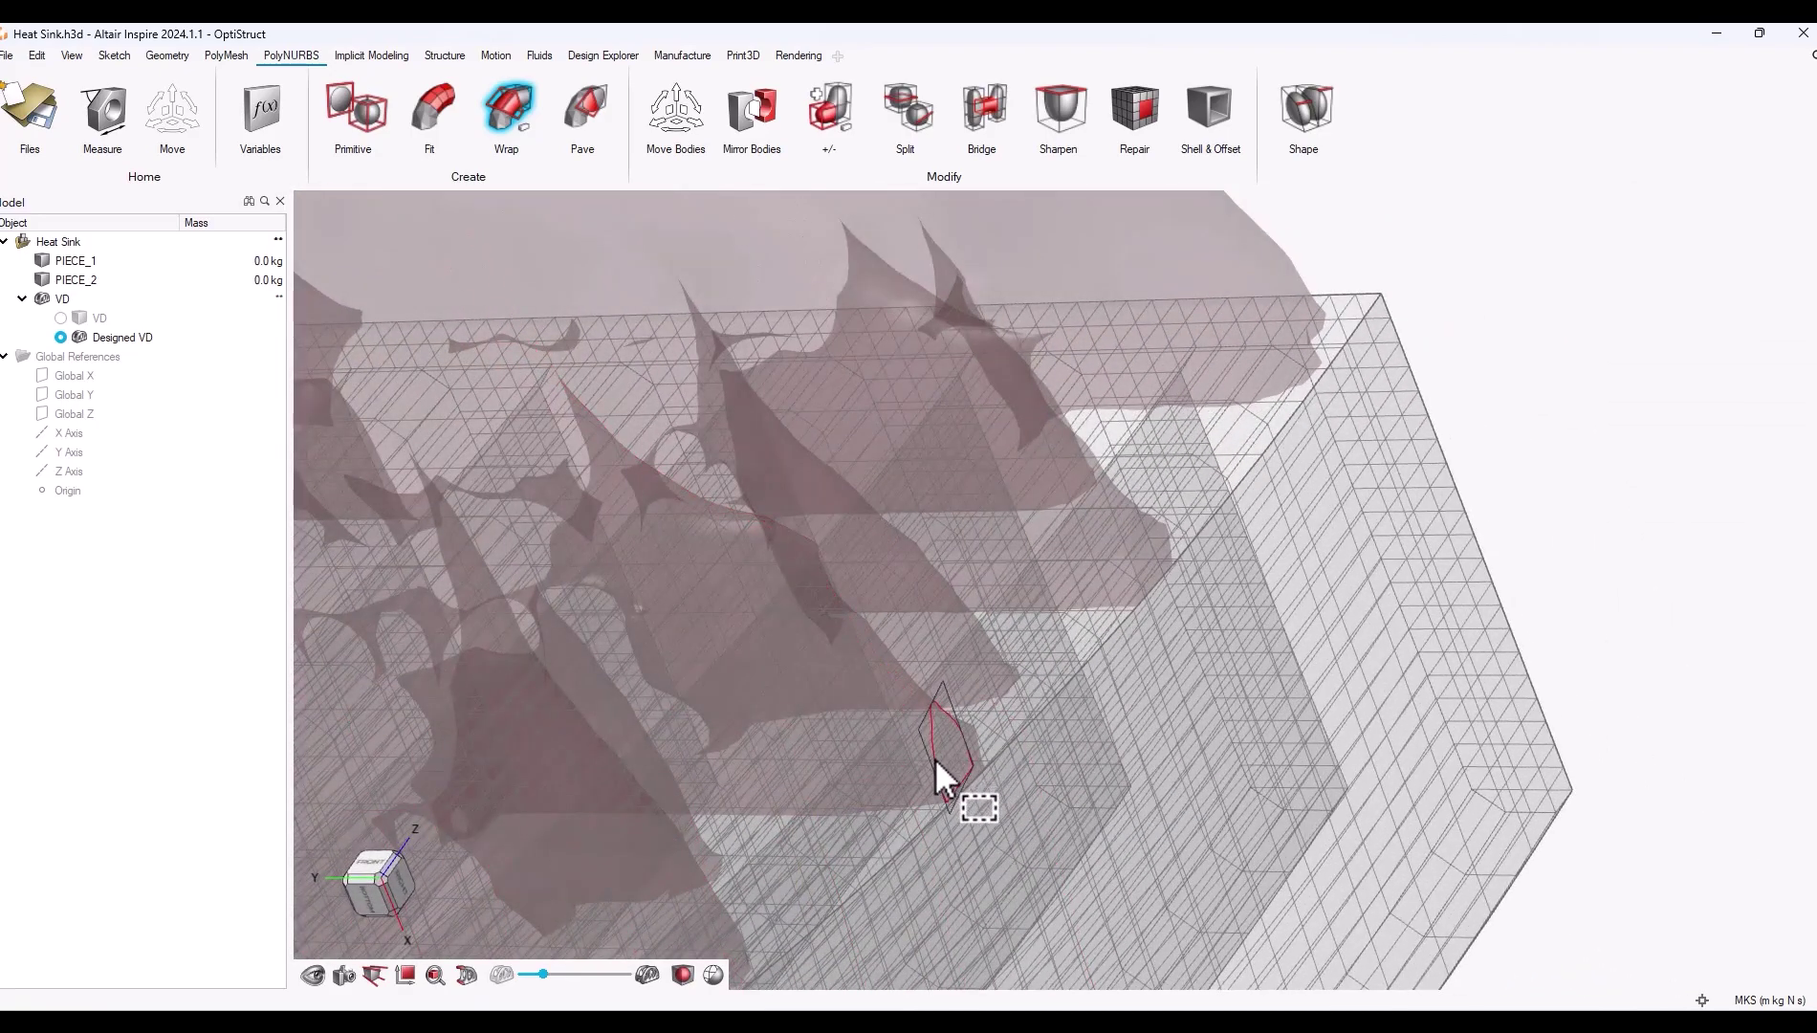
click(874, 751)
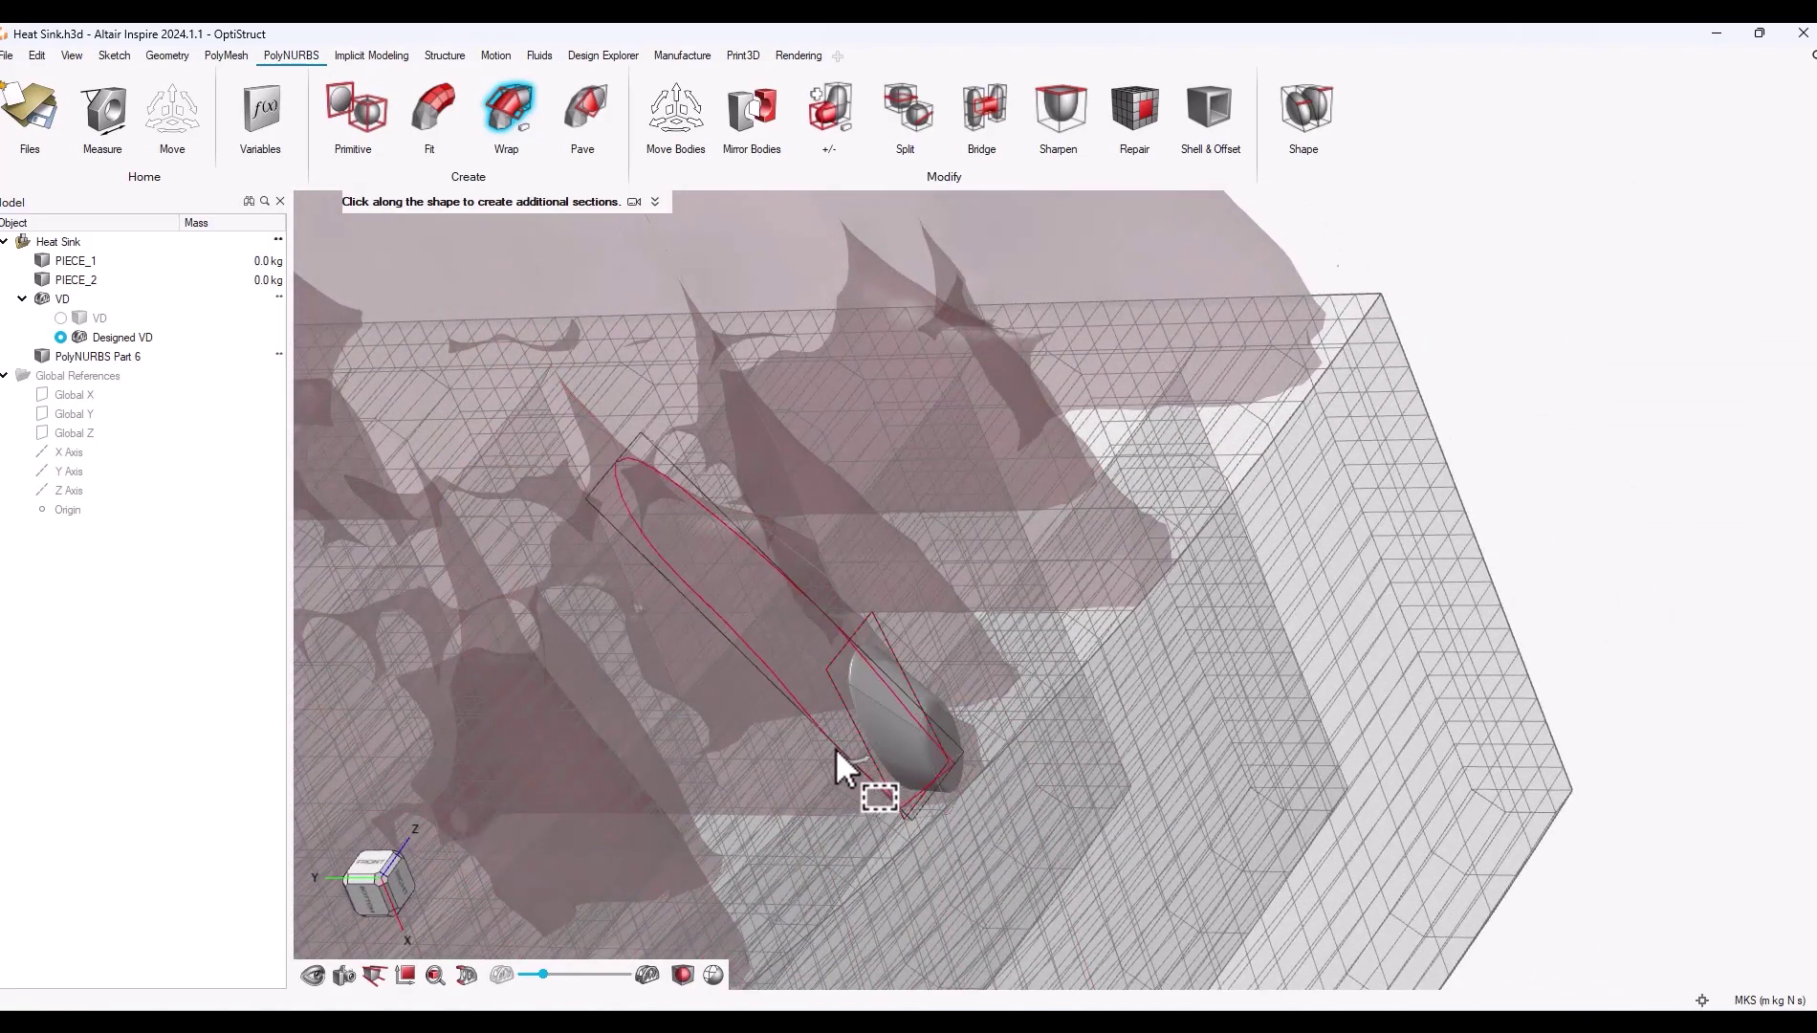
click(782, 727)
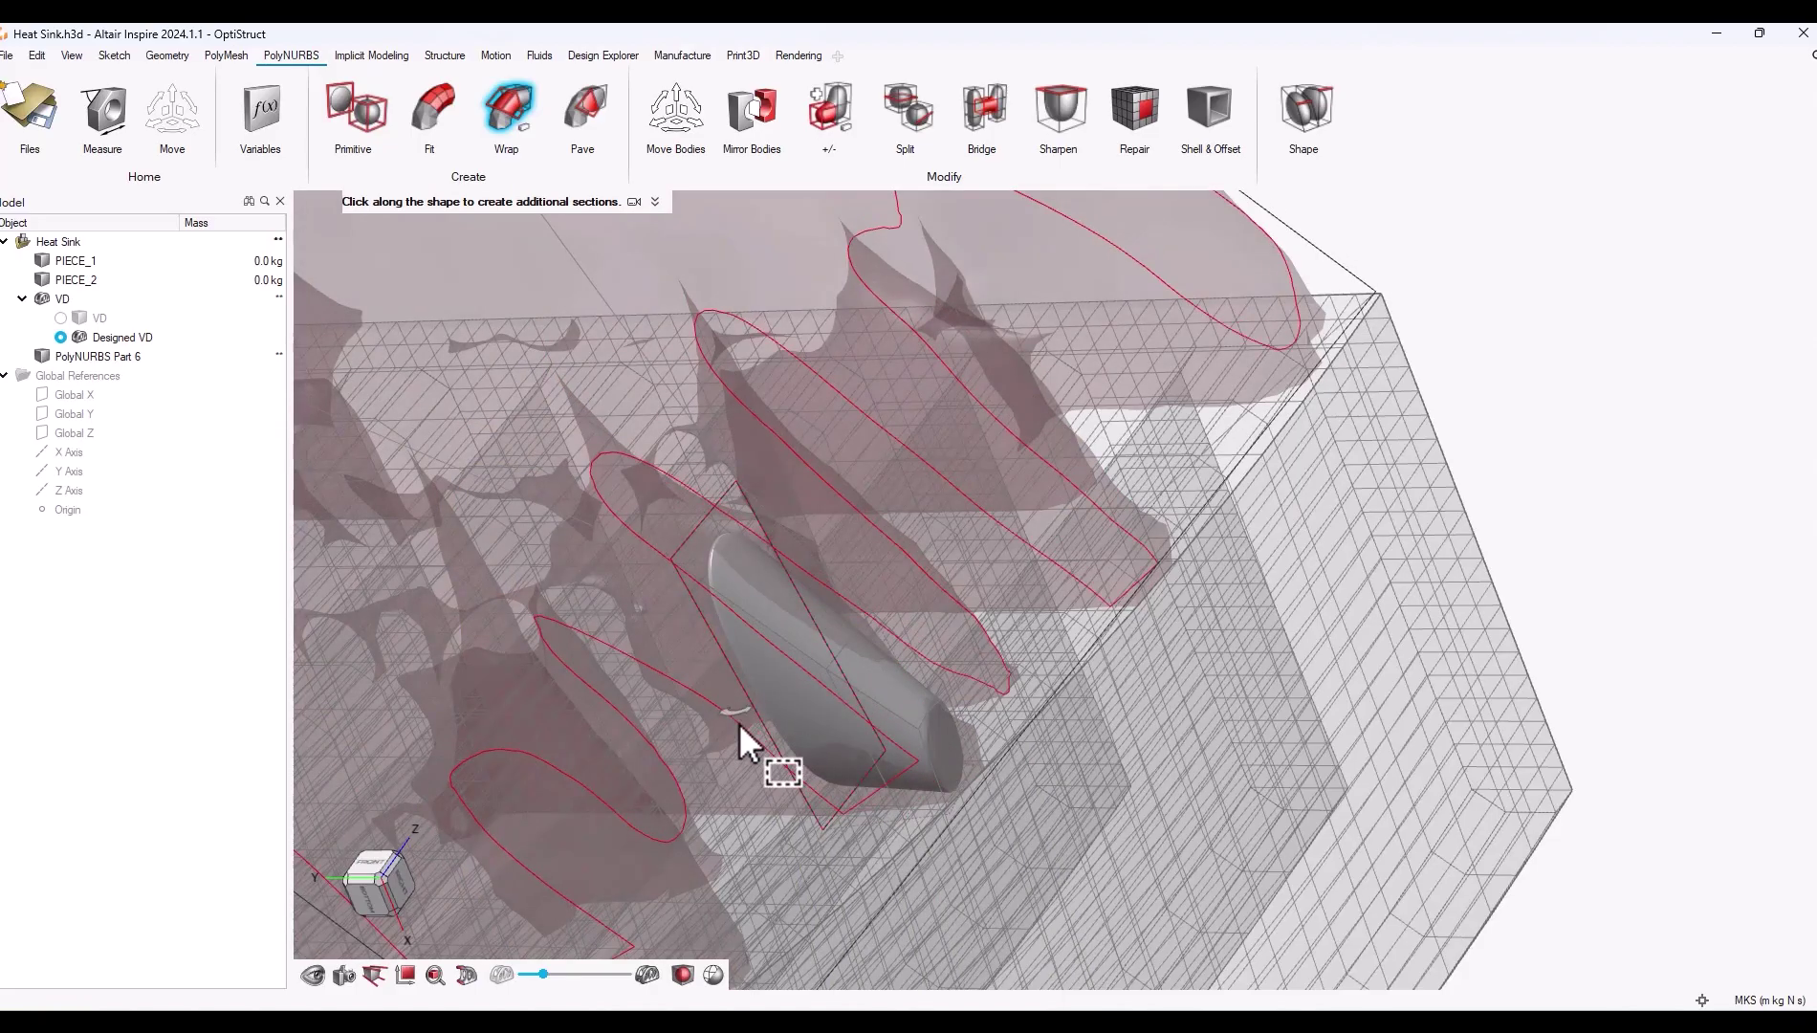
right_drag(1229, 870, 1176, 733)
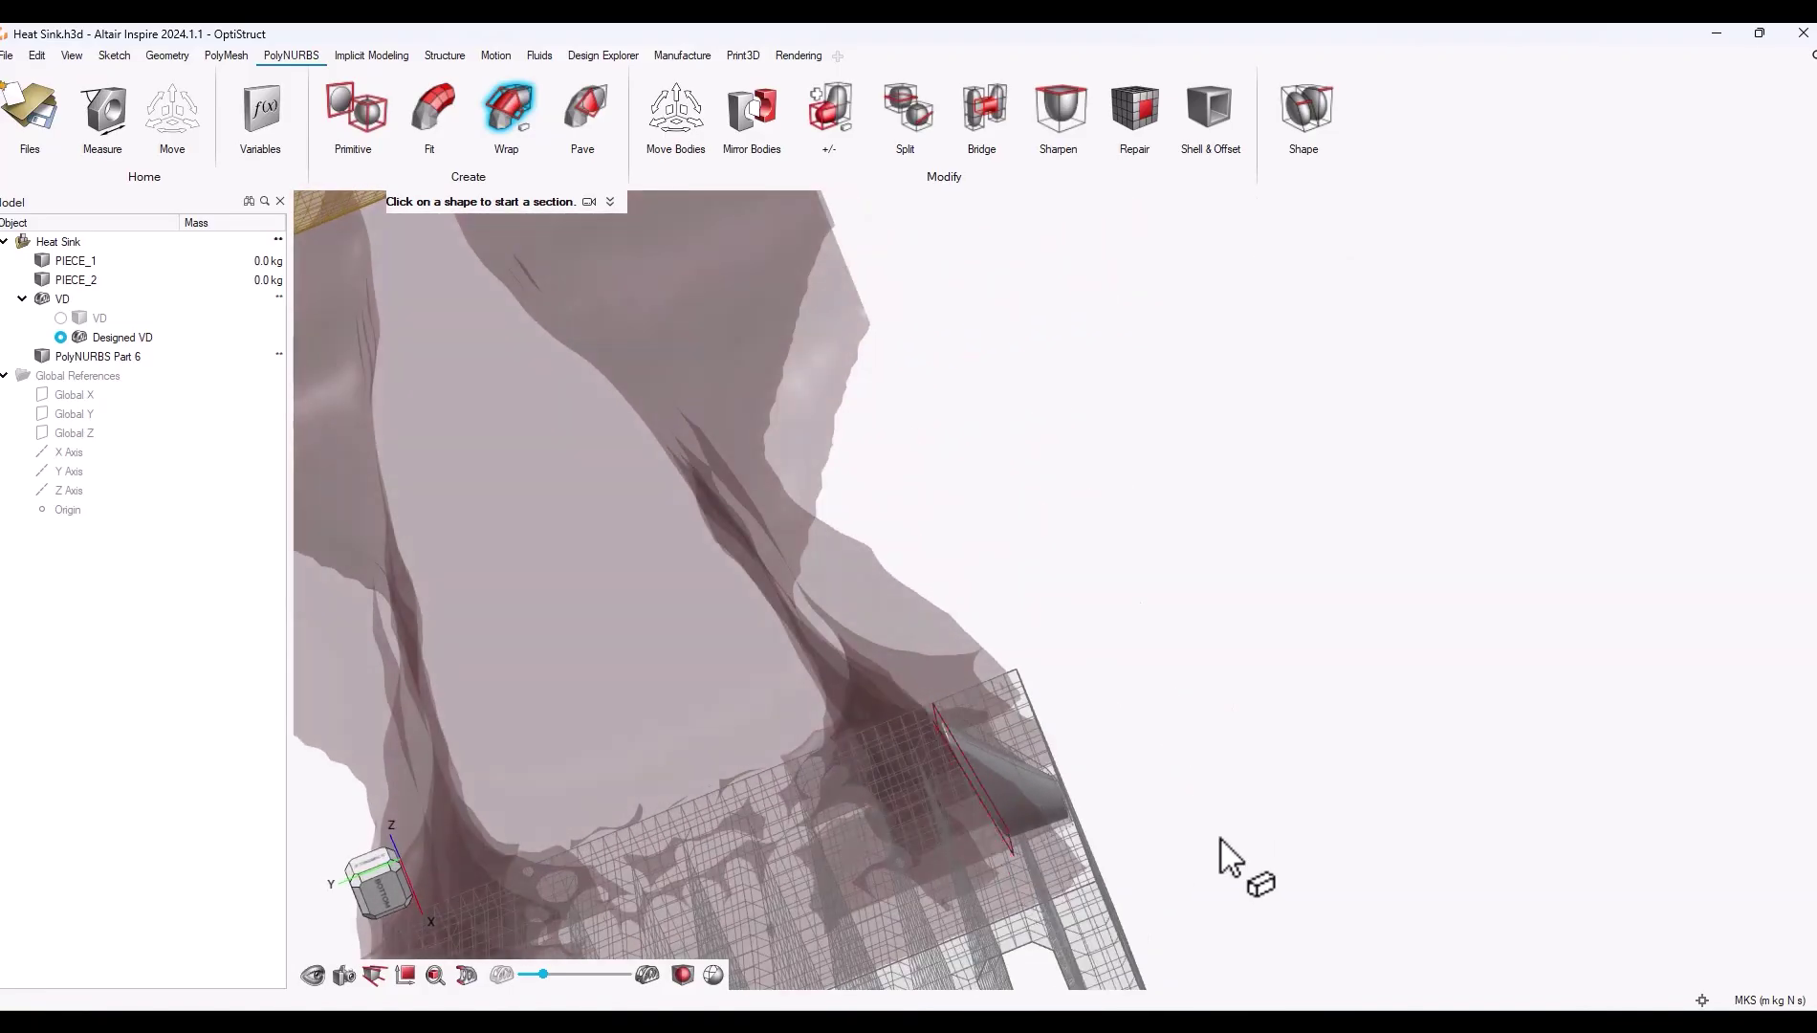